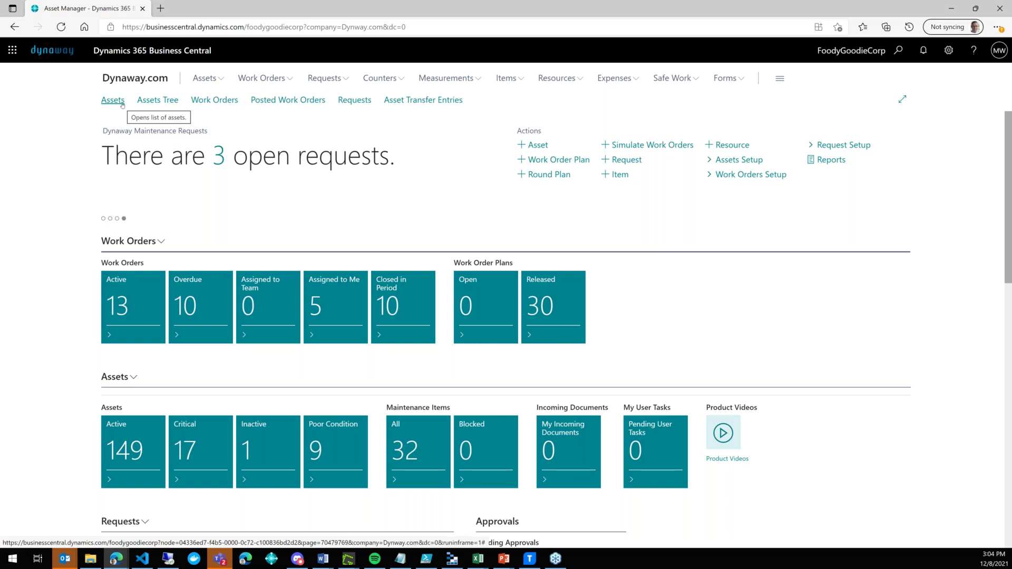
Open the asset card of A000002, Ultraviolet Lamp at H1, from the assets list
click(122, 104)
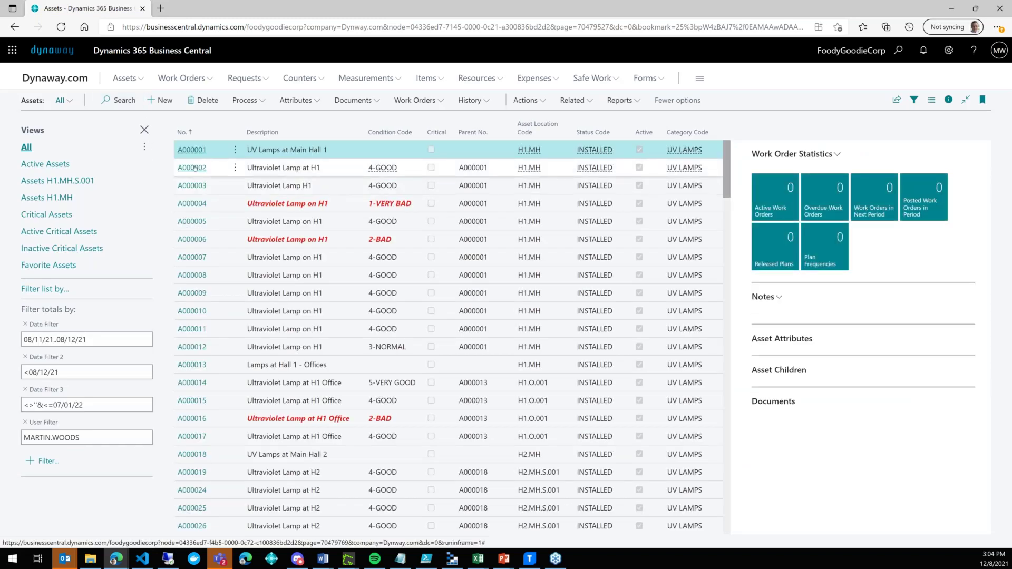
click(194, 168)
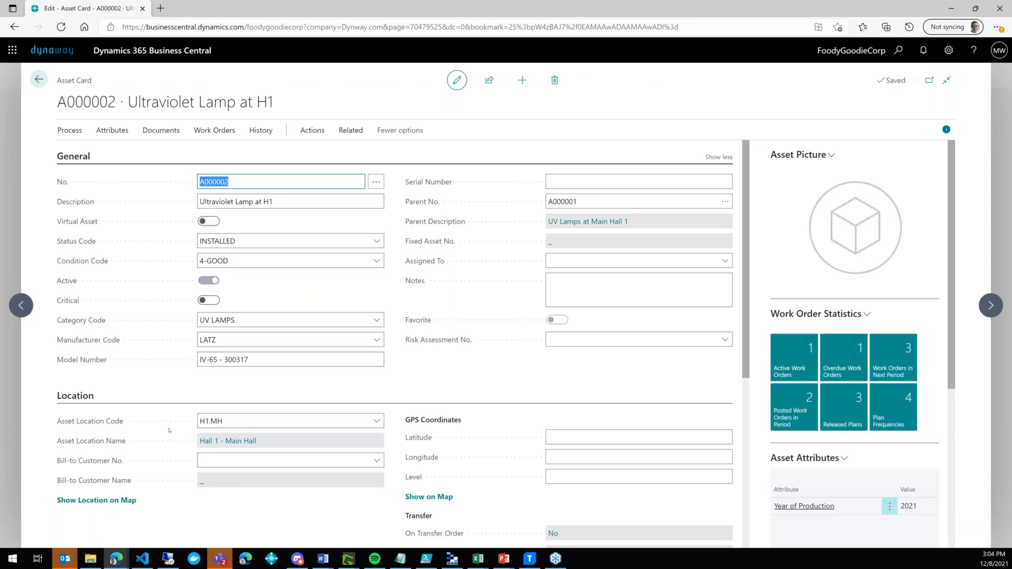
Look through the full list of asset locations and examine the card of location H1.MH, leaving without a new selection
click(382, 420)
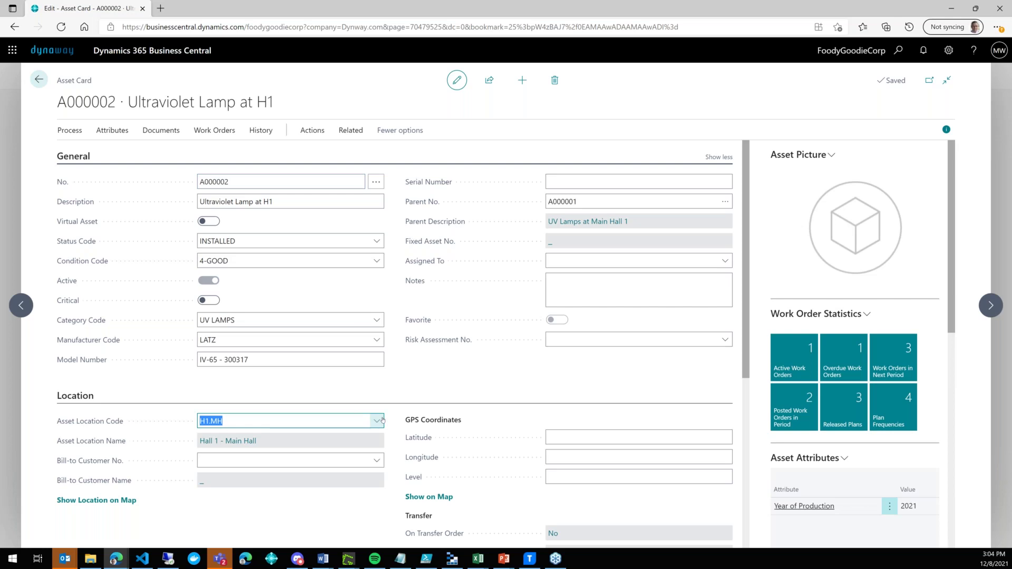
click(383, 420)
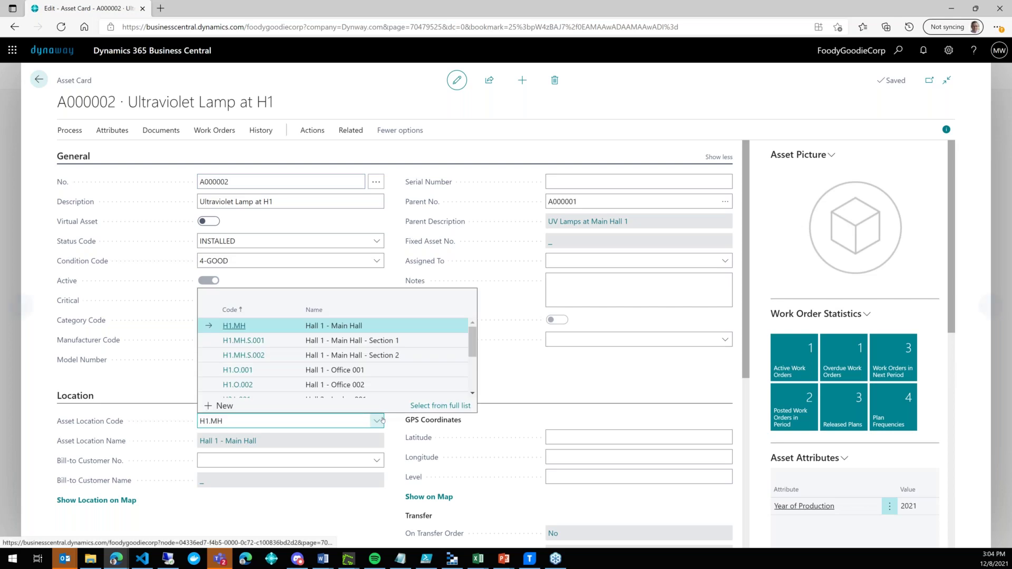
click(432, 407)
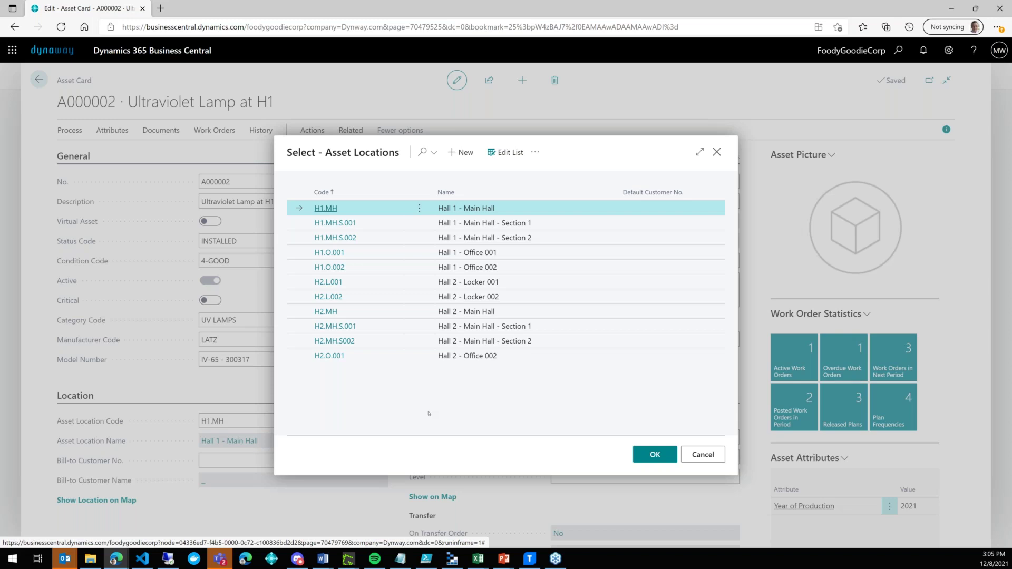
click(538, 156)
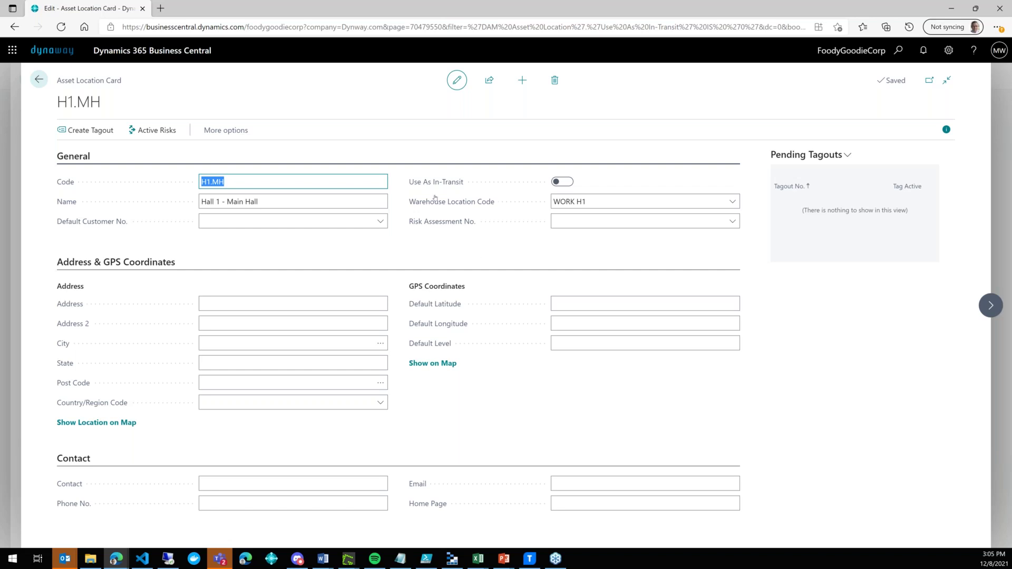
mouse_move(430, 185)
click(41, 83)
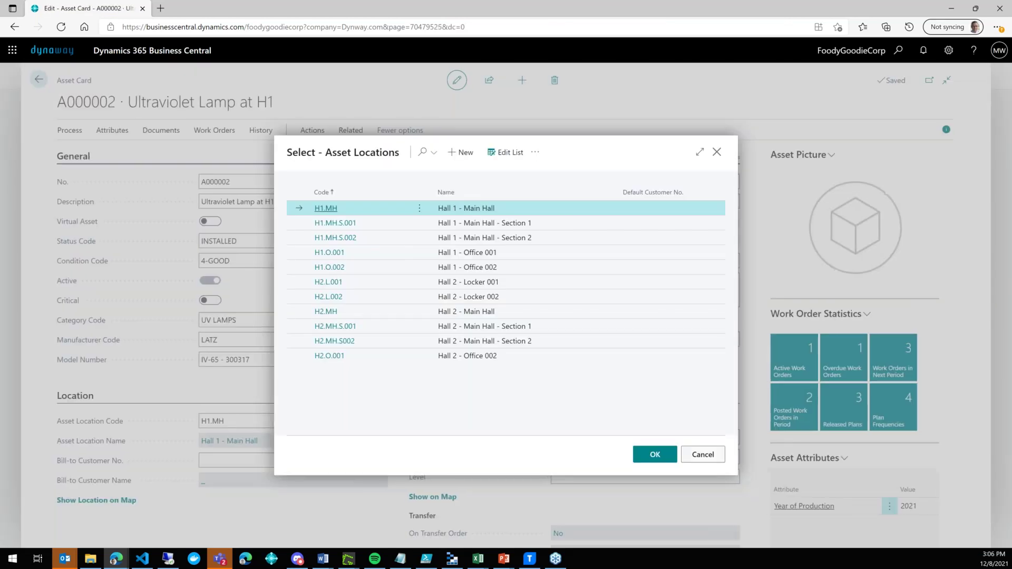
click(687, 455)
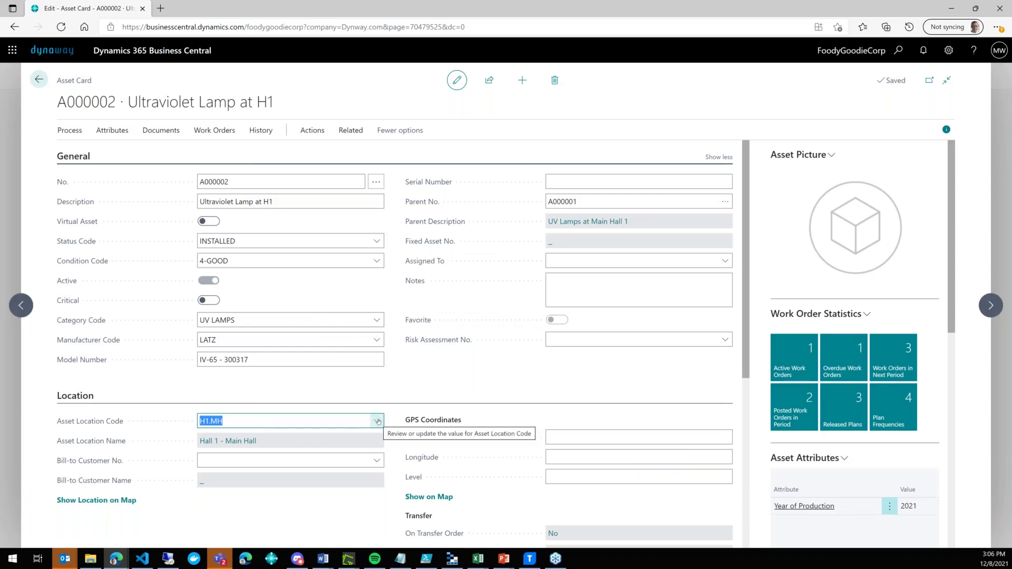
Set the asset location code of A000002 to H1.O.001 and return to the assets list
click(376, 421)
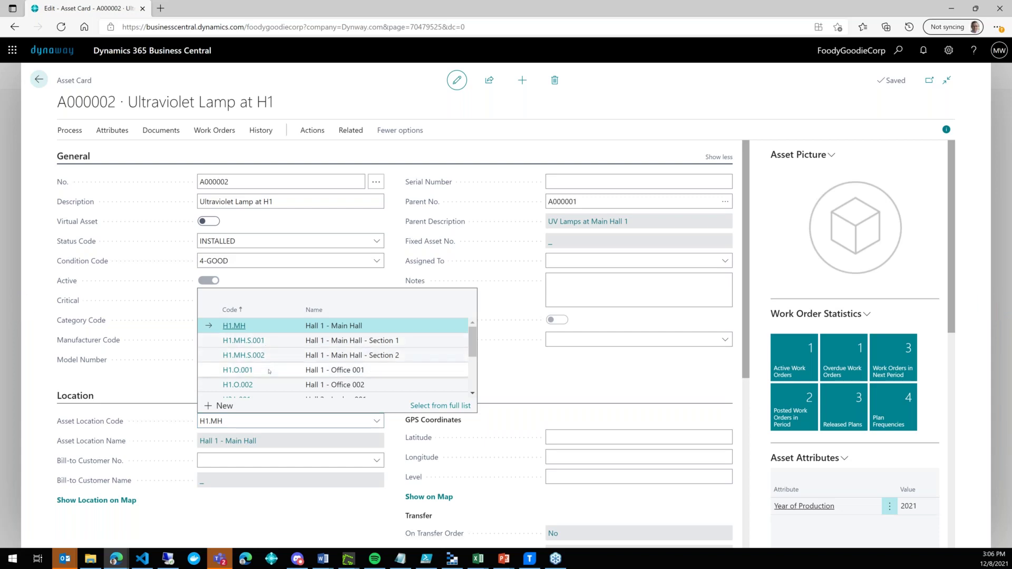
click(269, 371)
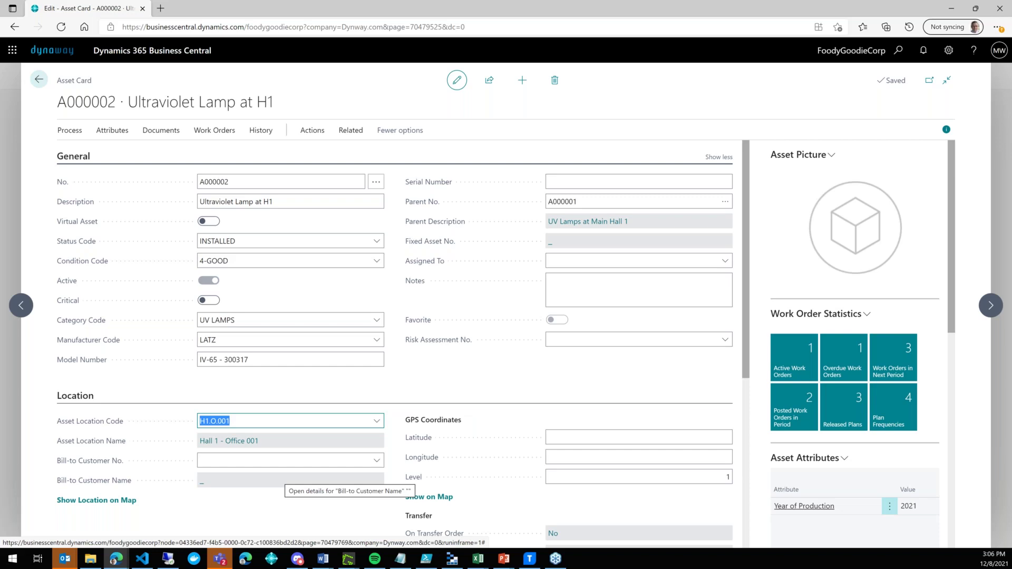
click(39, 80)
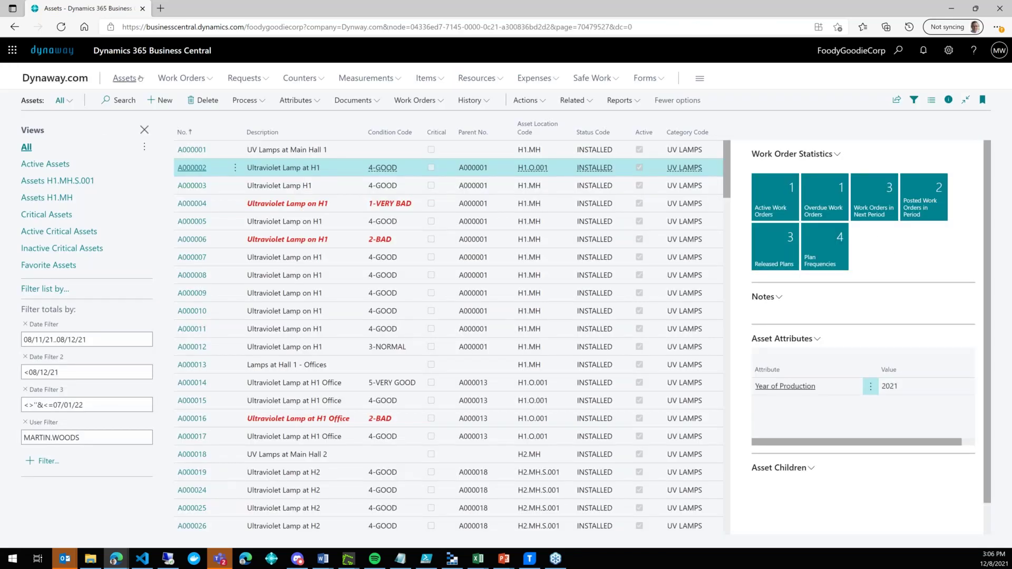
Start a new asset transfer order with transfer-from code H1.MH and transfer-to code H1.MH.S.001
click(140, 78)
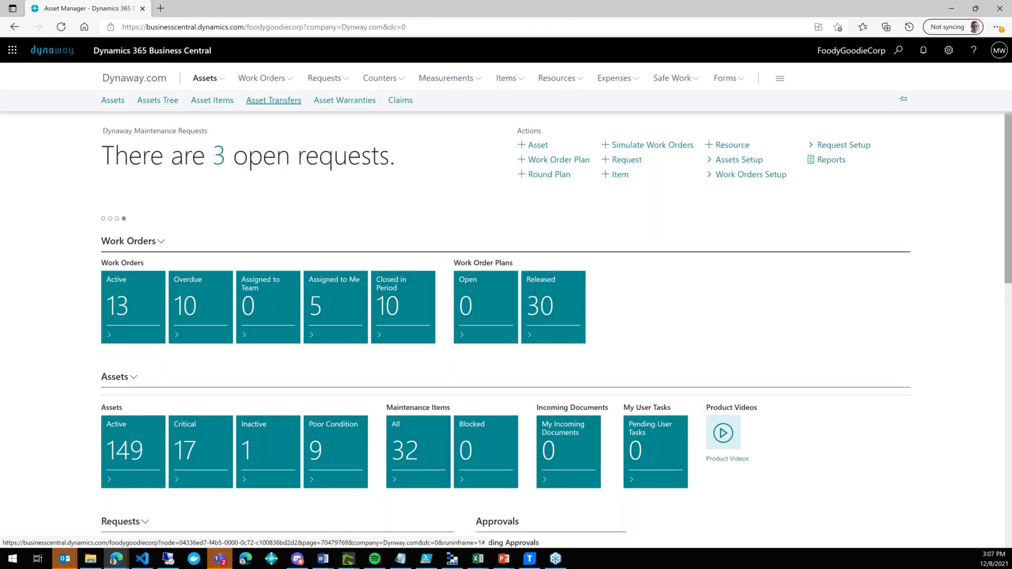
click(274, 100)
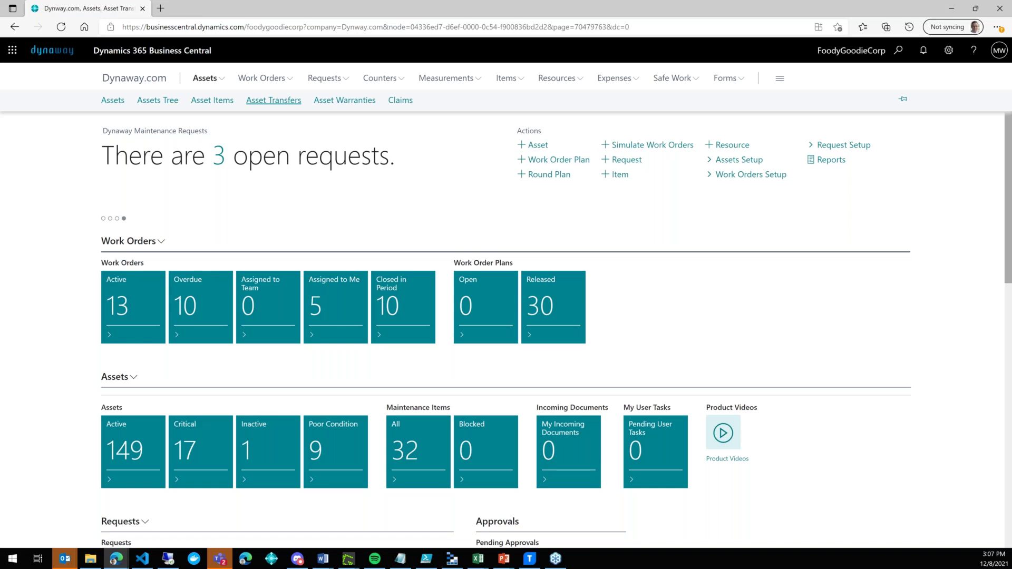
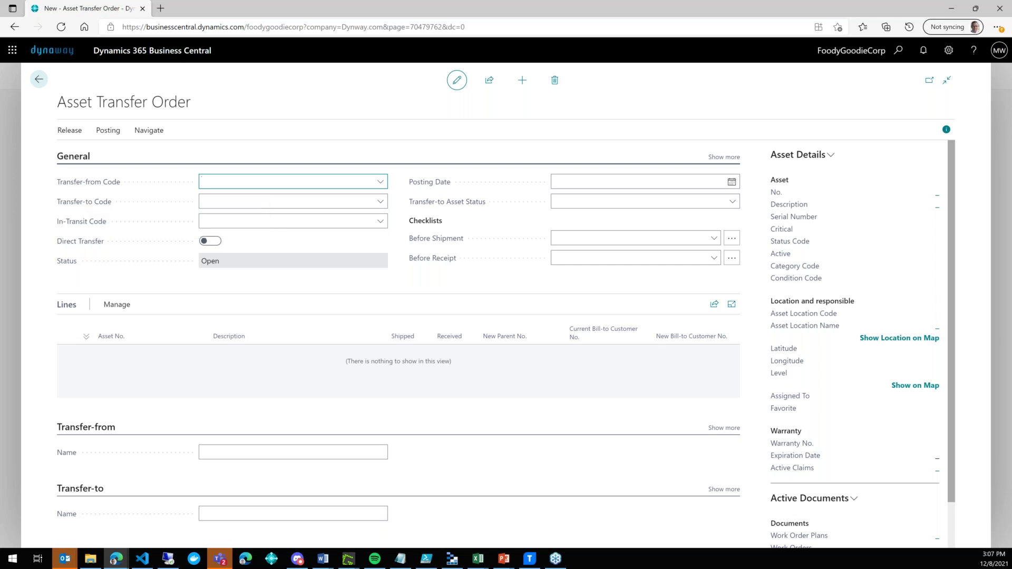
mouse_move(84, 202)
click(379, 182)
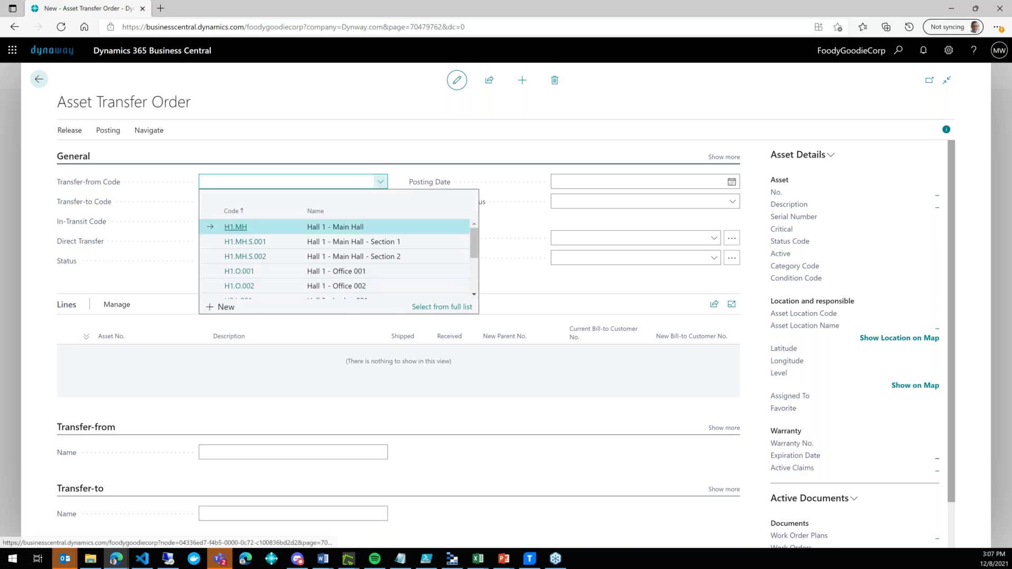
click(276, 227)
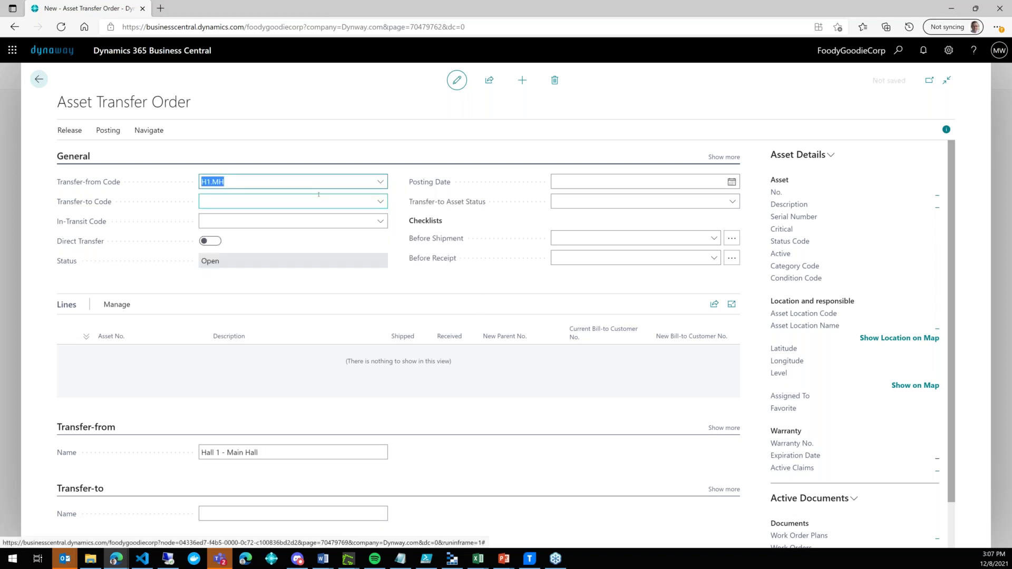
click(383, 203)
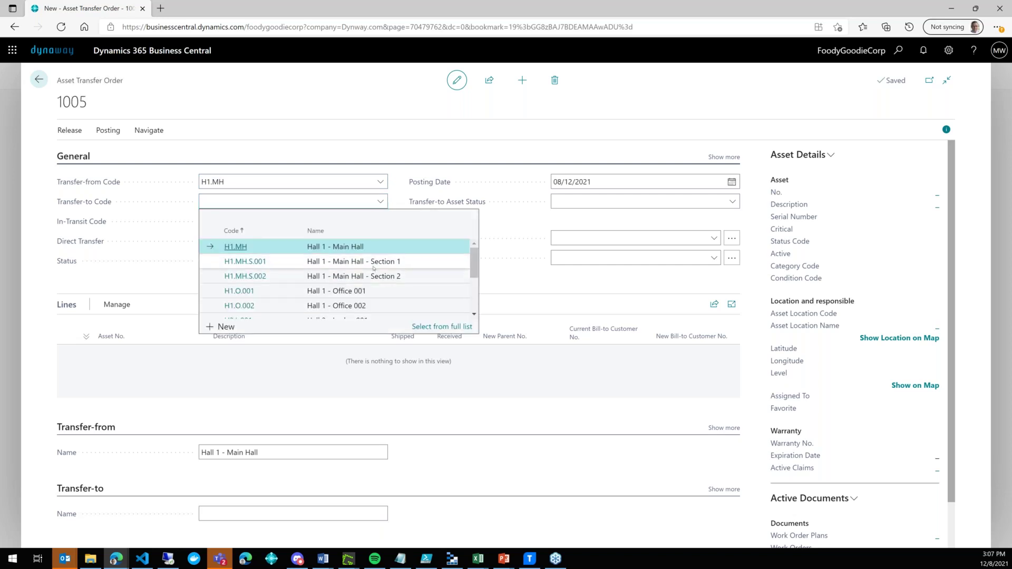
click(373, 263)
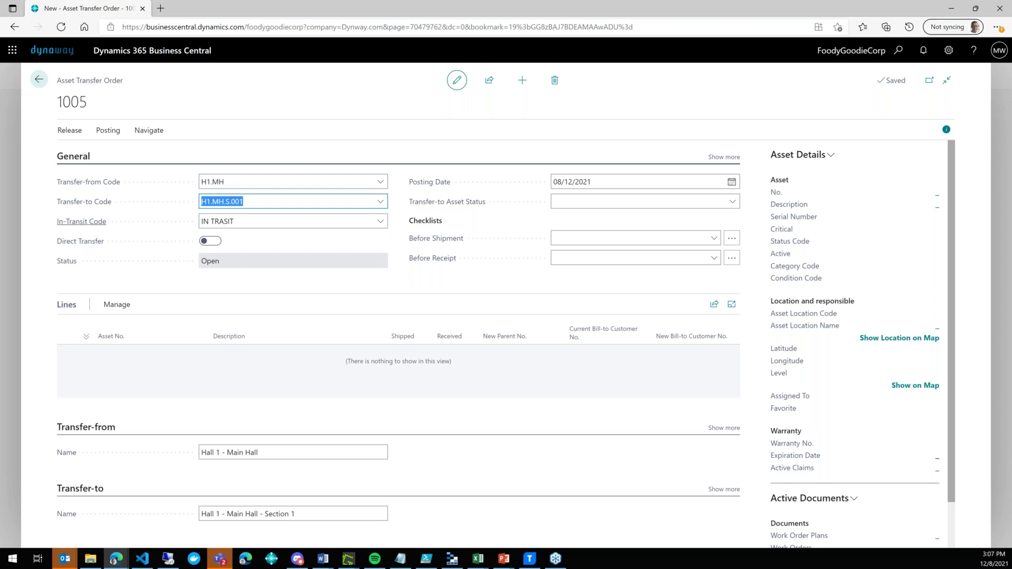
Set the transfer-to asset status of the transfer order to LIMITED
click(254, 221)
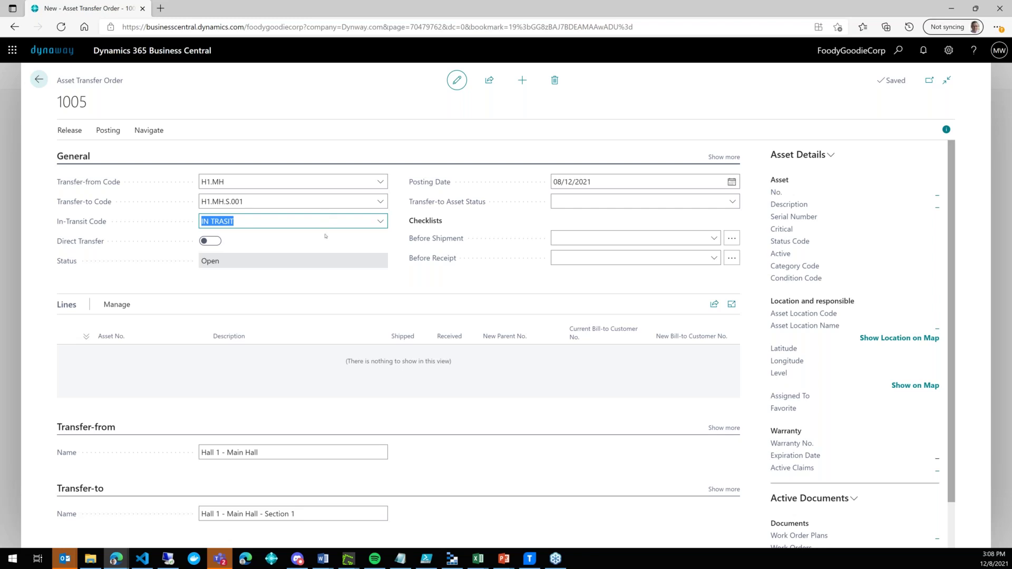
click(649, 199)
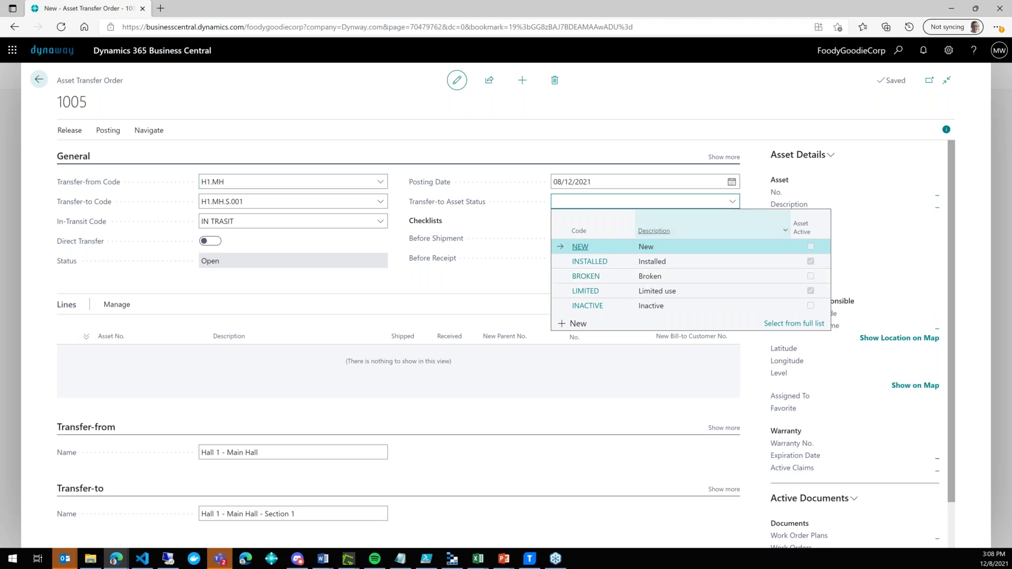
click(700, 292)
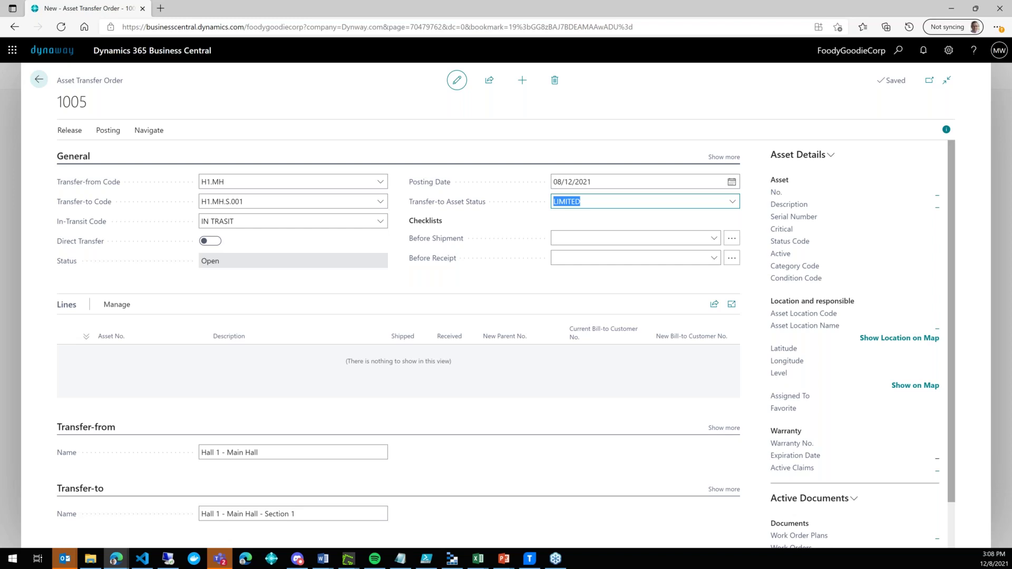
Assign checklist F/00008 before shipment and checklist F/00009 before receipt to the transfer order
click(713, 238)
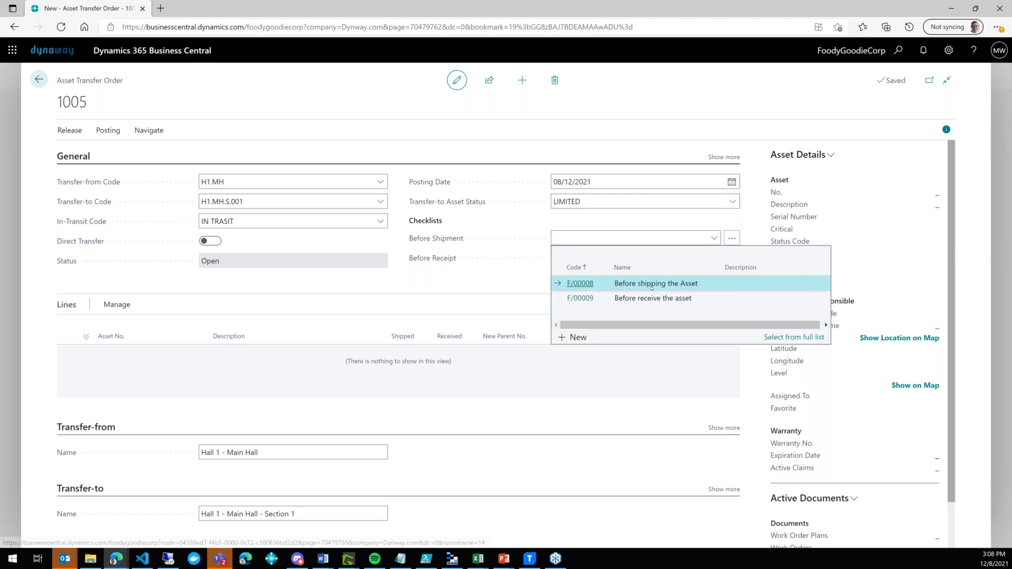
click(651, 285)
click(715, 261)
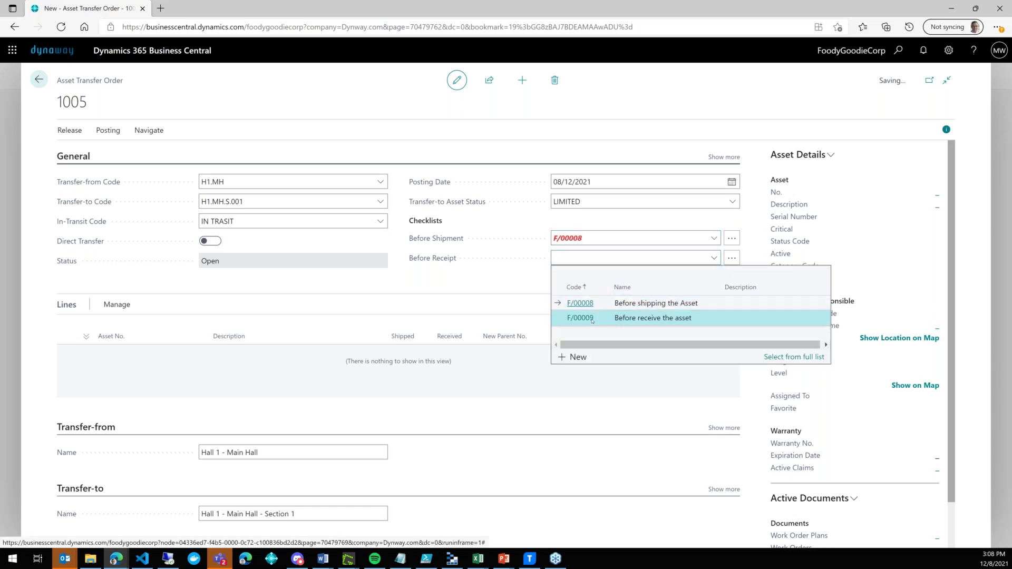
click(591, 319)
click(589, 283)
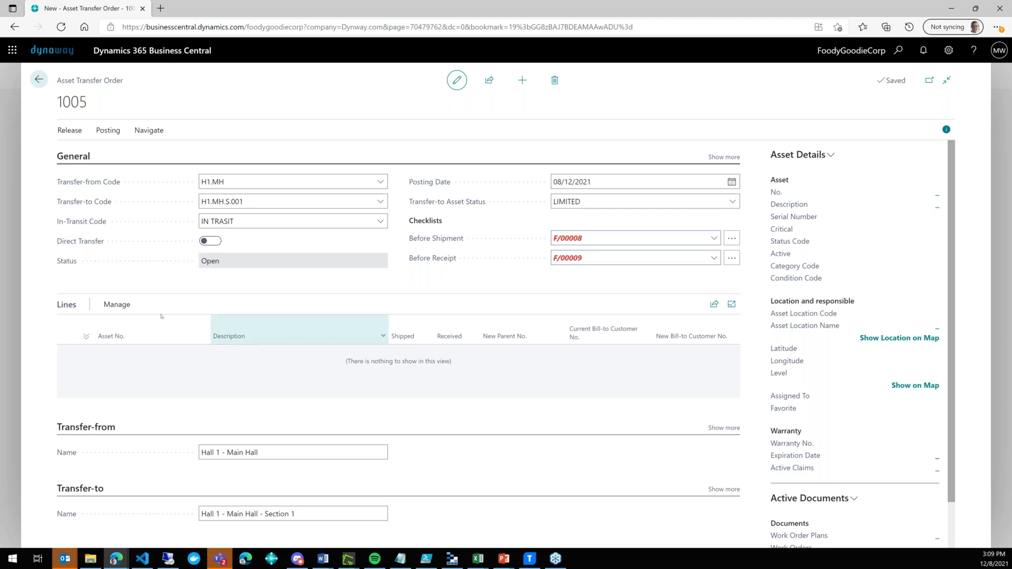
Add asset A000028, Cleaning Machine A1, to the lines of the transfer order
click(118, 307)
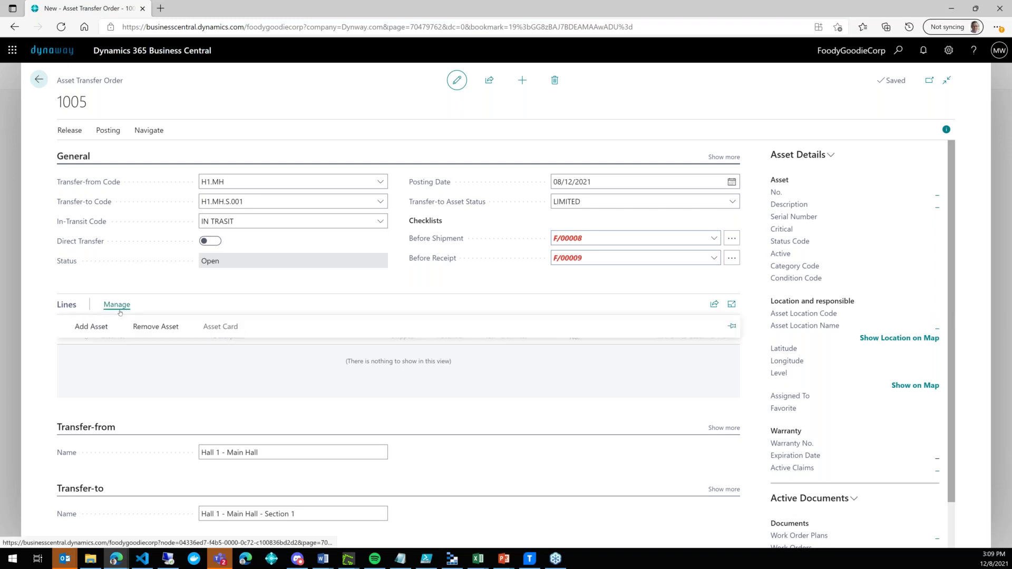
click(92, 327)
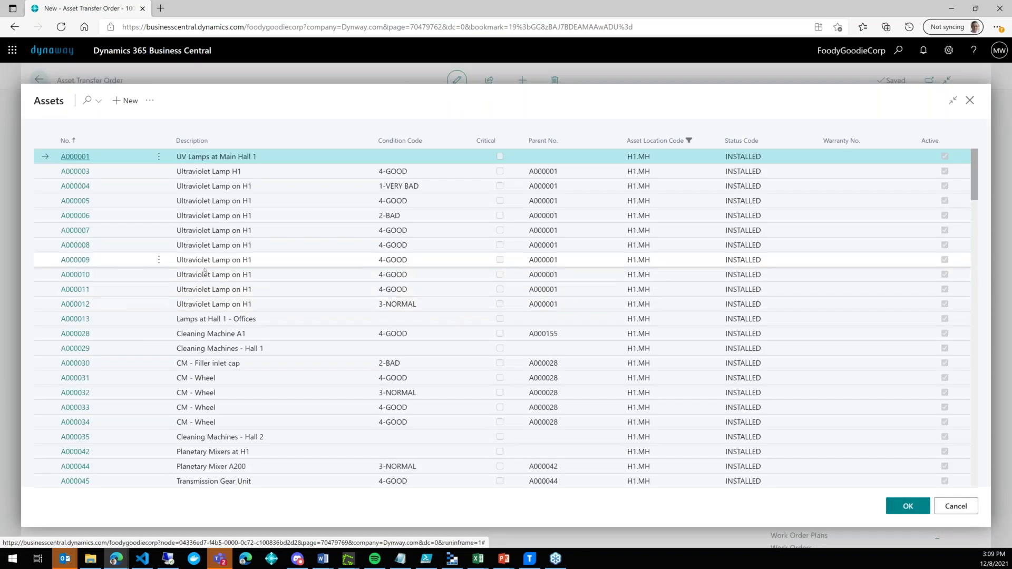
click(269, 336)
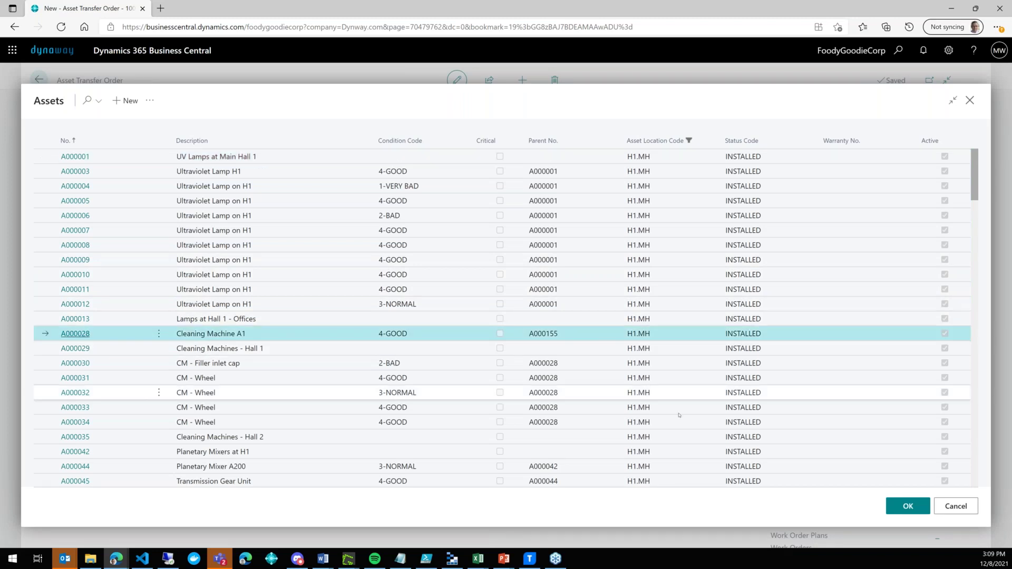
click(901, 507)
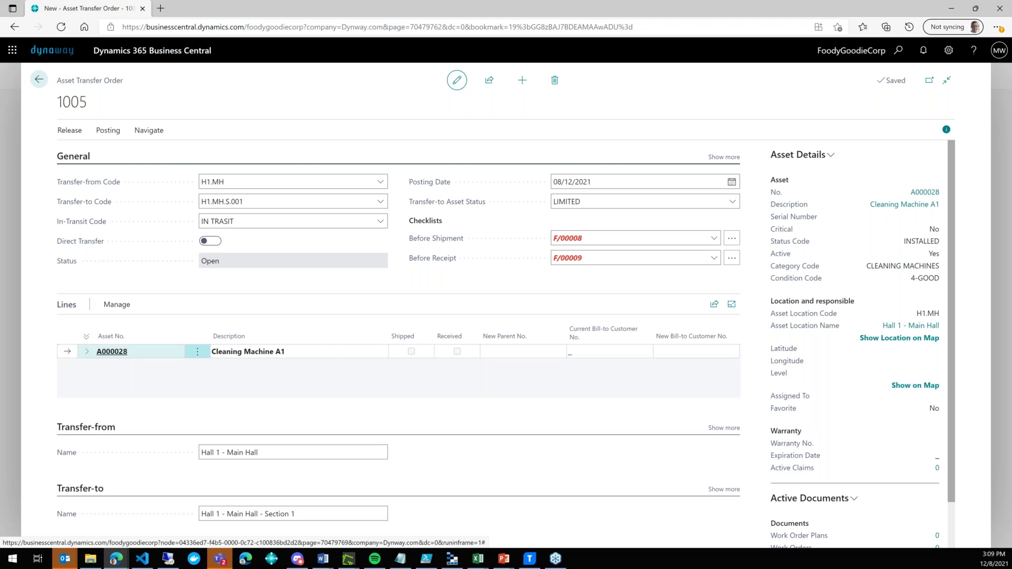
Expand the Cleaning Machine A1 line to show its child assets and set its new parent number to A000155
click(87, 351)
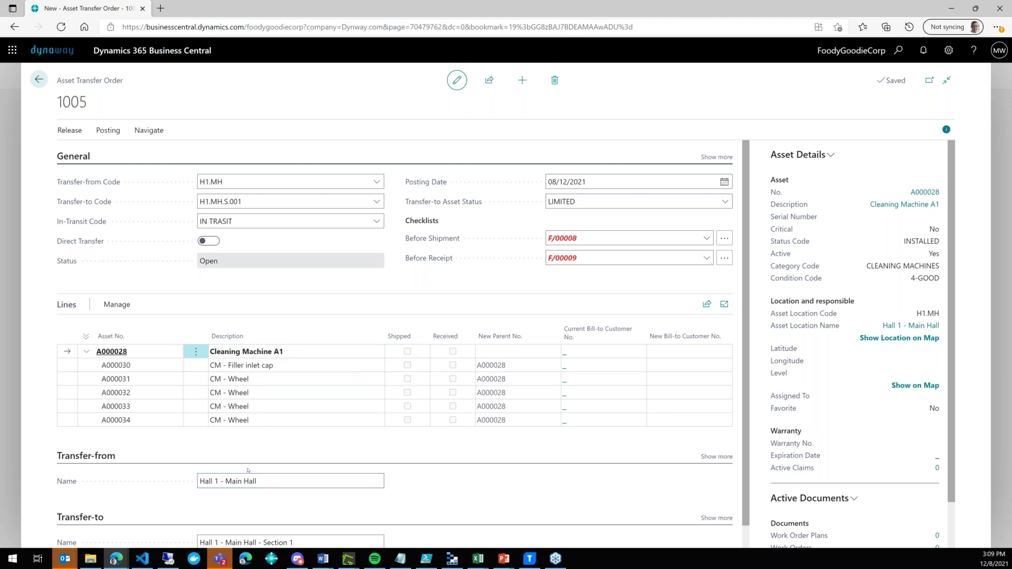
click(519, 350)
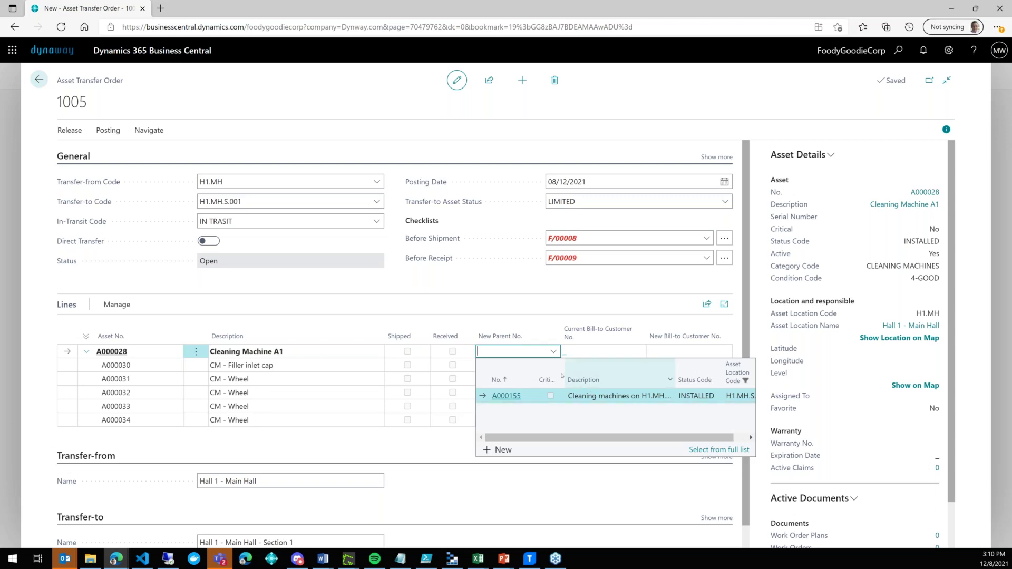
click(517, 396)
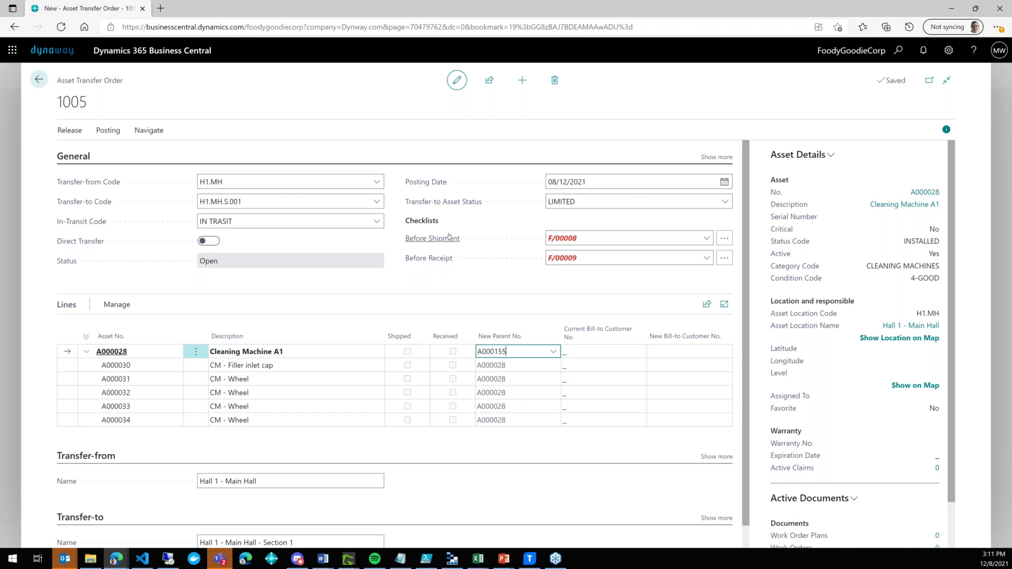
Open the before-shipment checklist of the transfer order and choose DHL as the carrier name
click(724, 238)
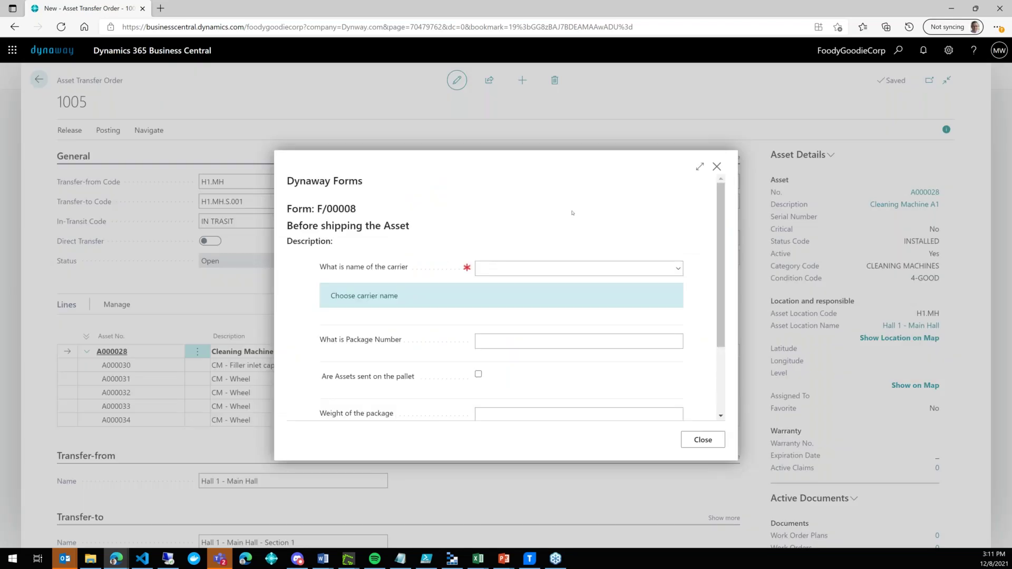
scroll(583, 193, down, 1)
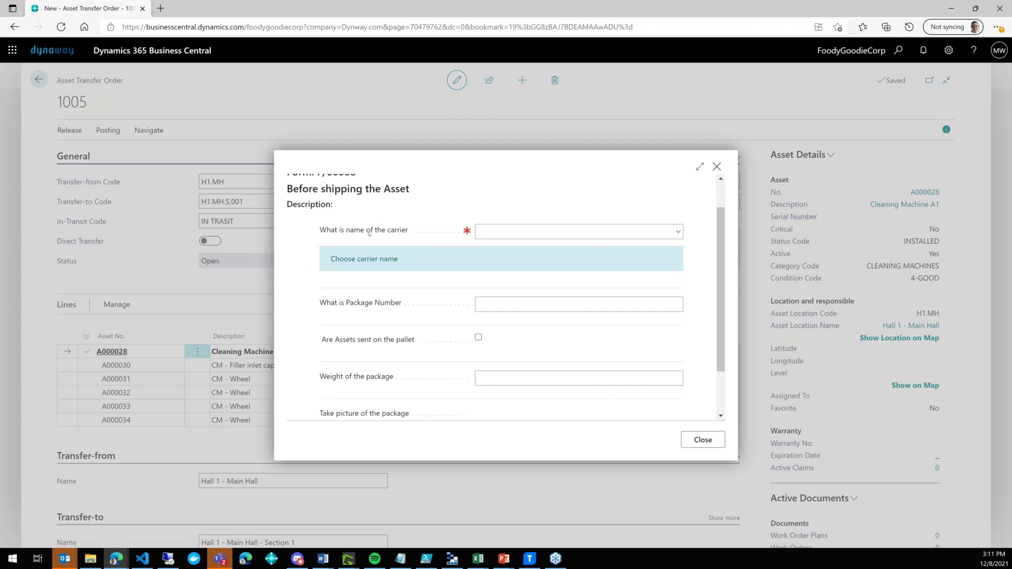
click(679, 231)
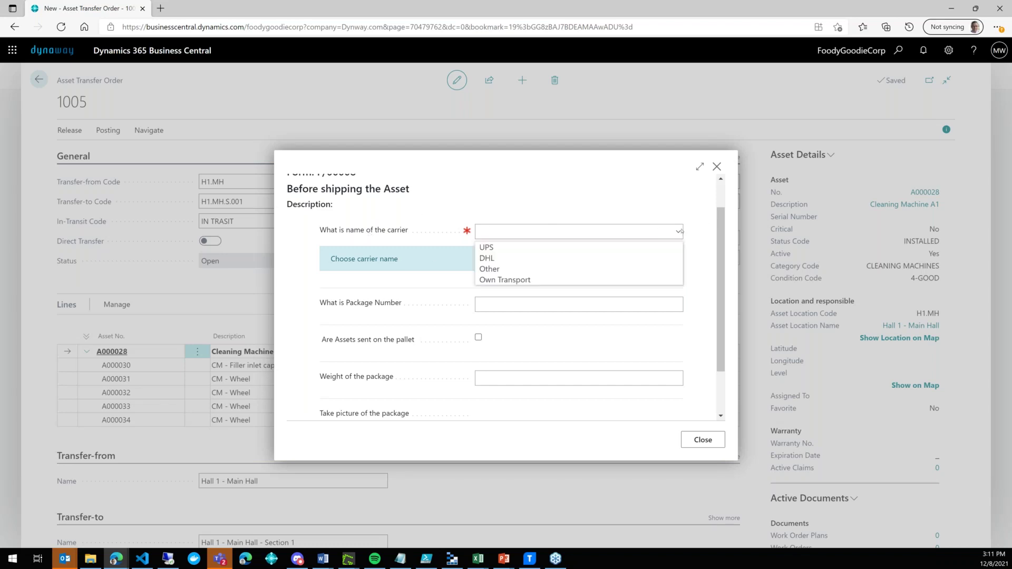
click(644, 260)
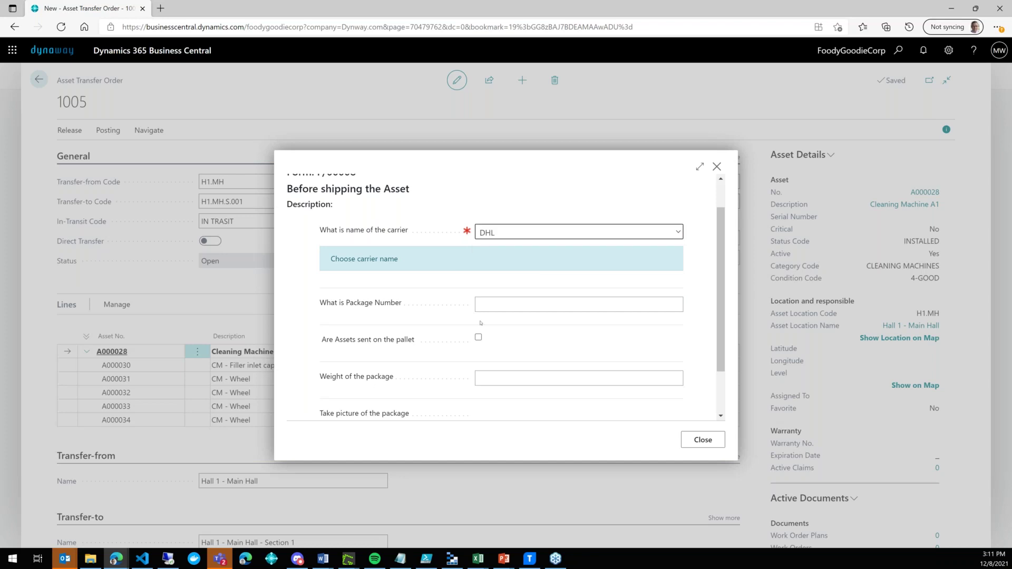
Enter 4123xx4 as the package number in the before-shipment checklist and submit the form
click(489, 304)
text(4123xx)
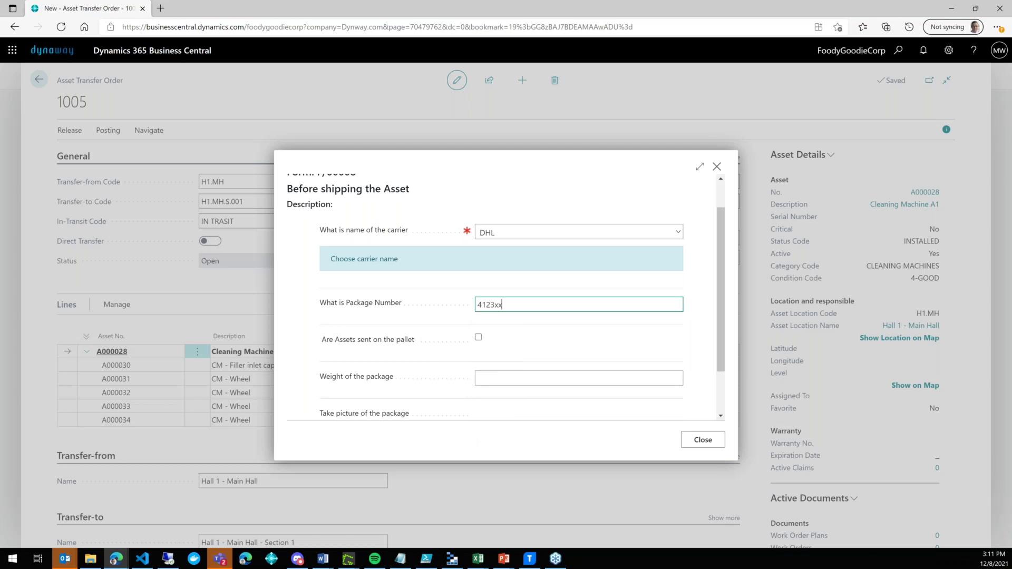
text(4)
key(Tab)
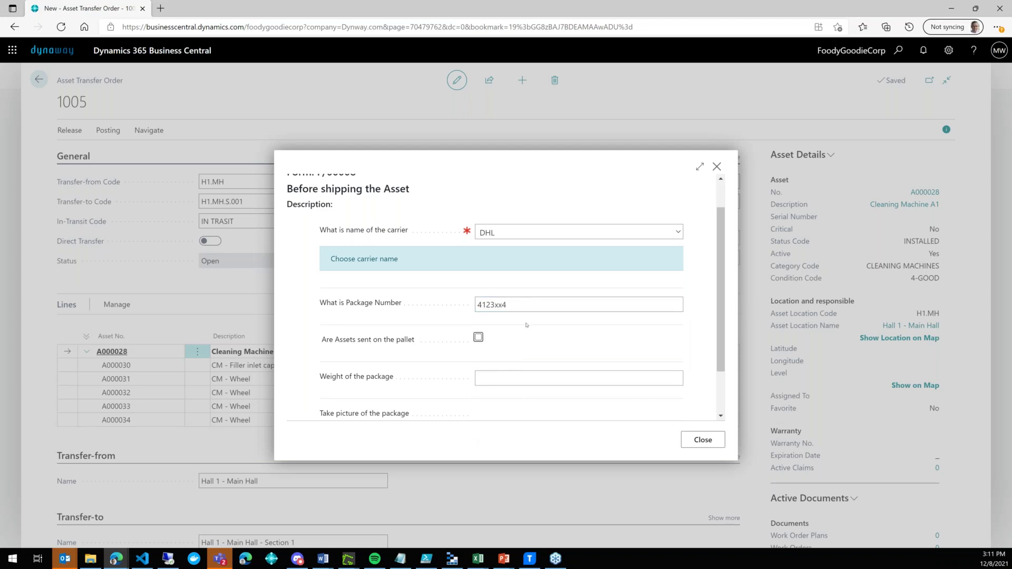
scroll(533, 329, down, 1)
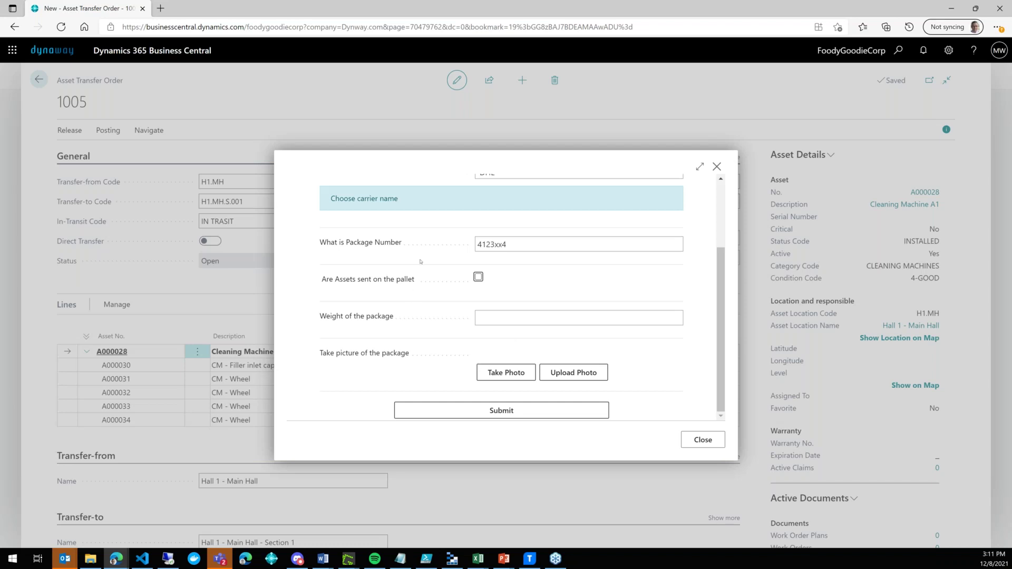
click(494, 414)
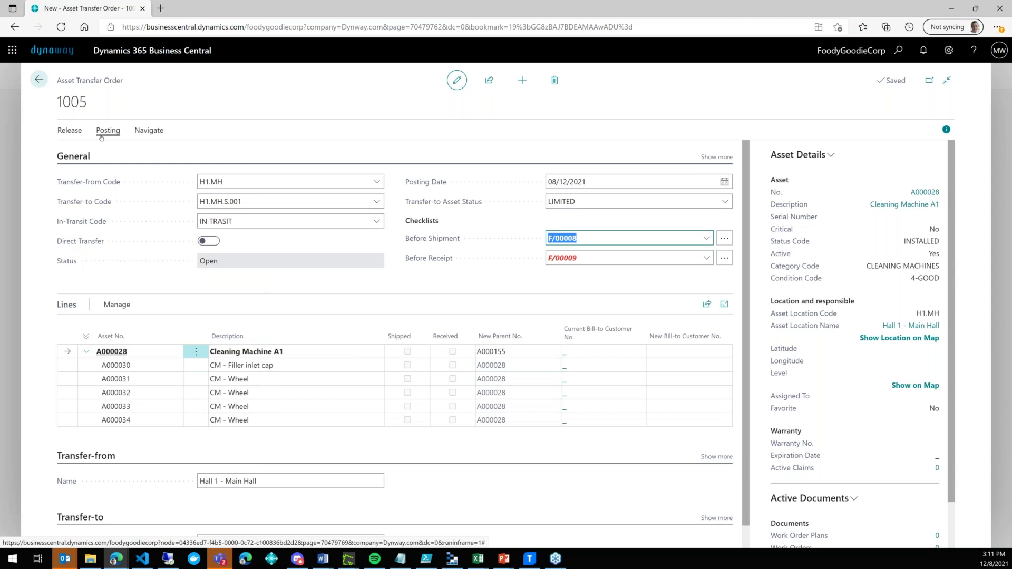
Post the asset transfer order with the Ship option
click(253, 184)
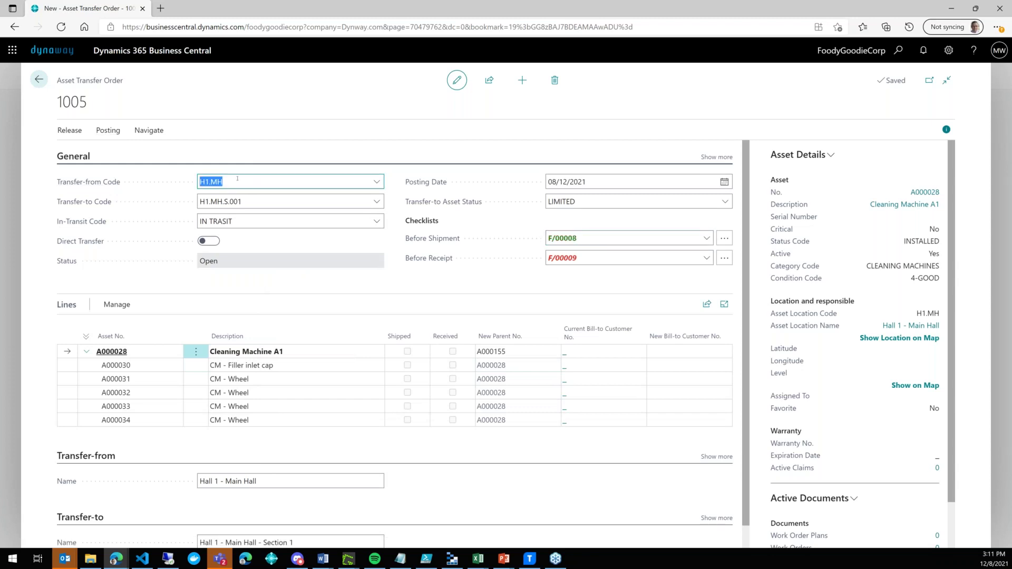
click(102, 130)
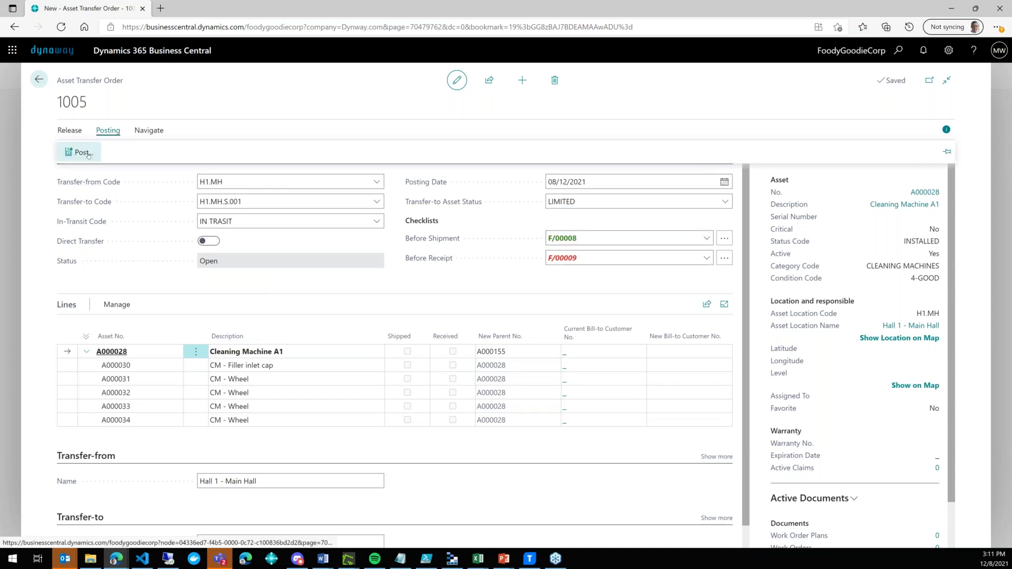
click(83, 152)
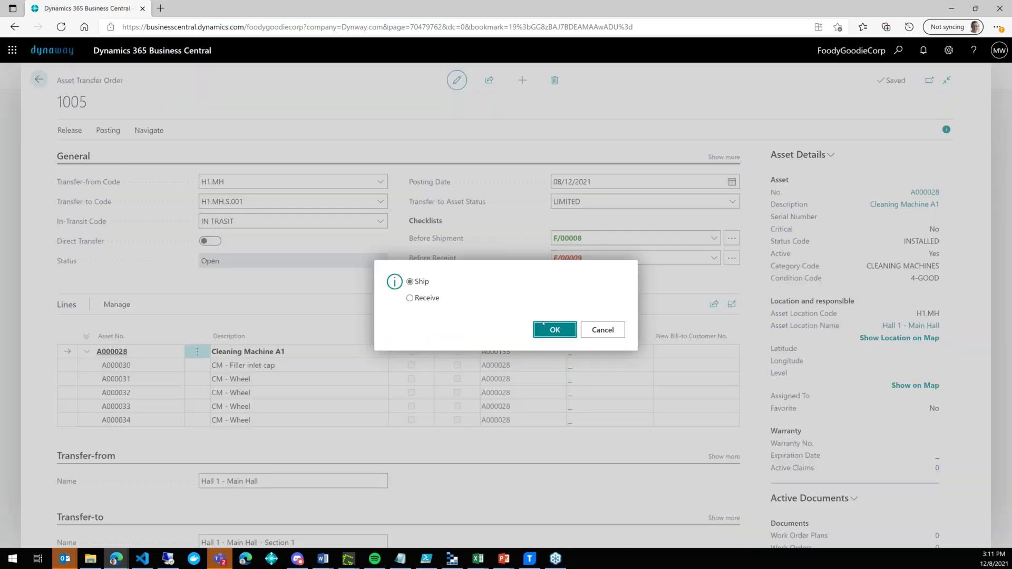
click(541, 330)
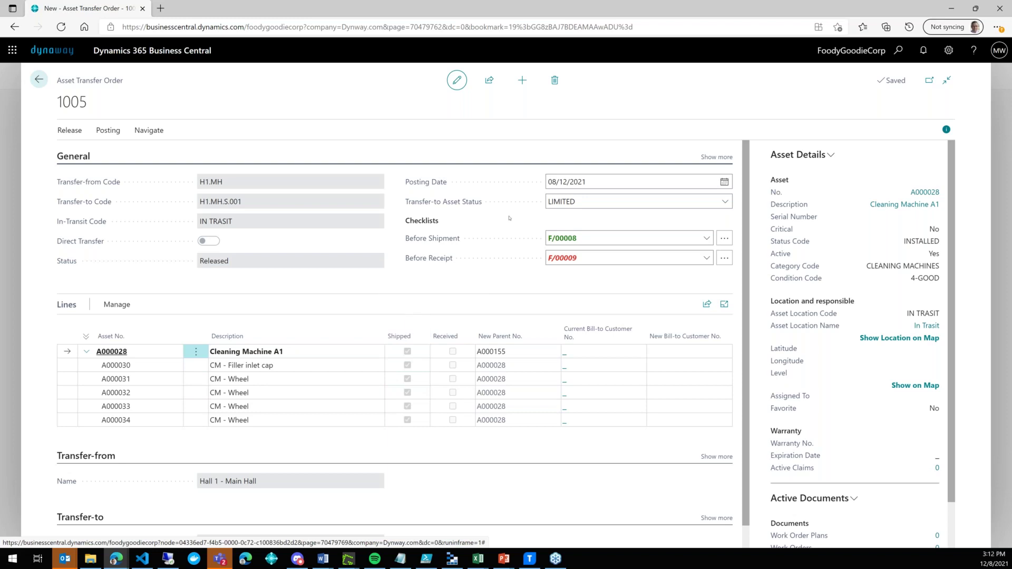
Complete and submit the before-receipt checklist F/00009 with package condition Good and 5 assets arrived
click(199, 202)
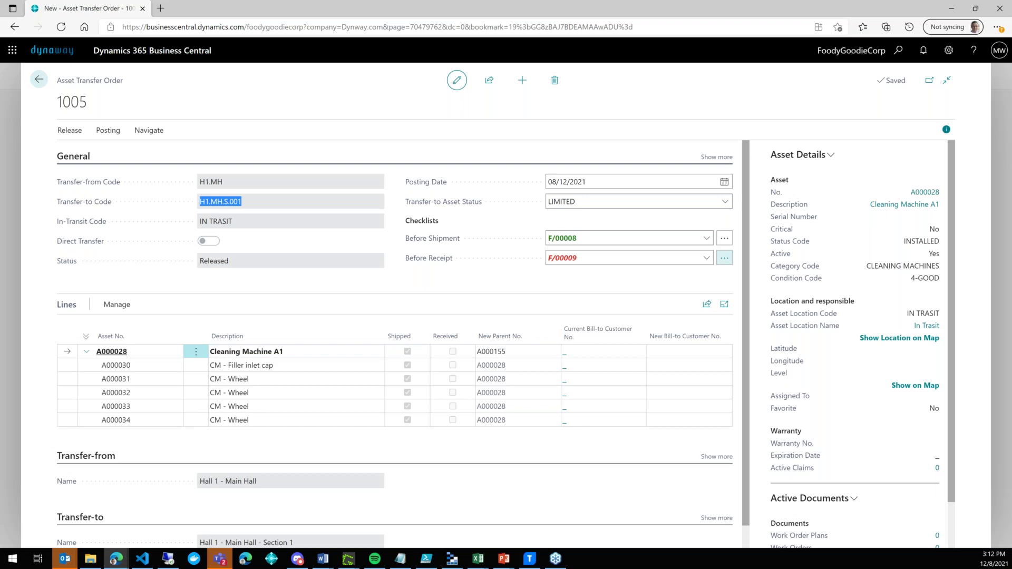
click(627, 258)
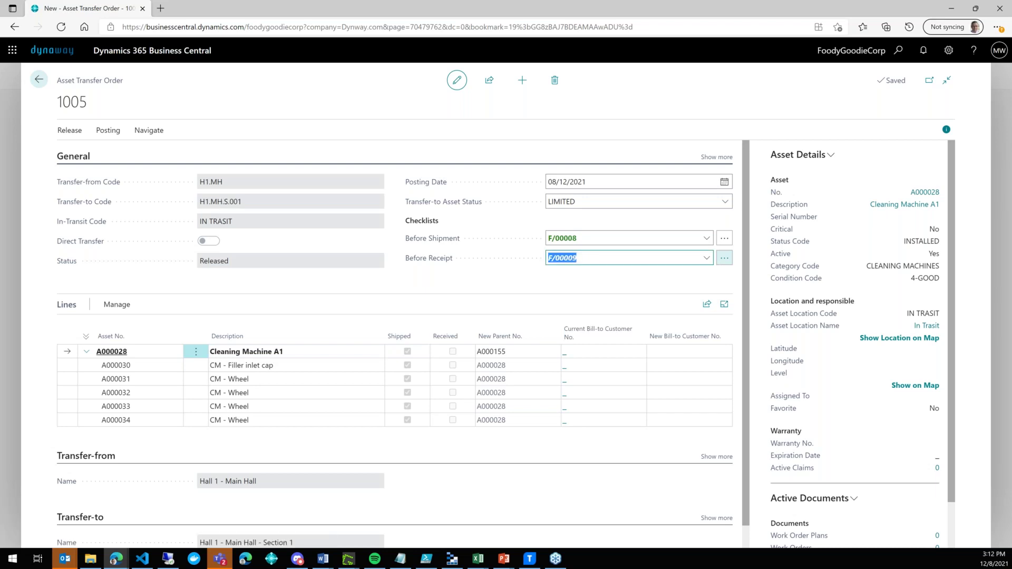
click(724, 258)
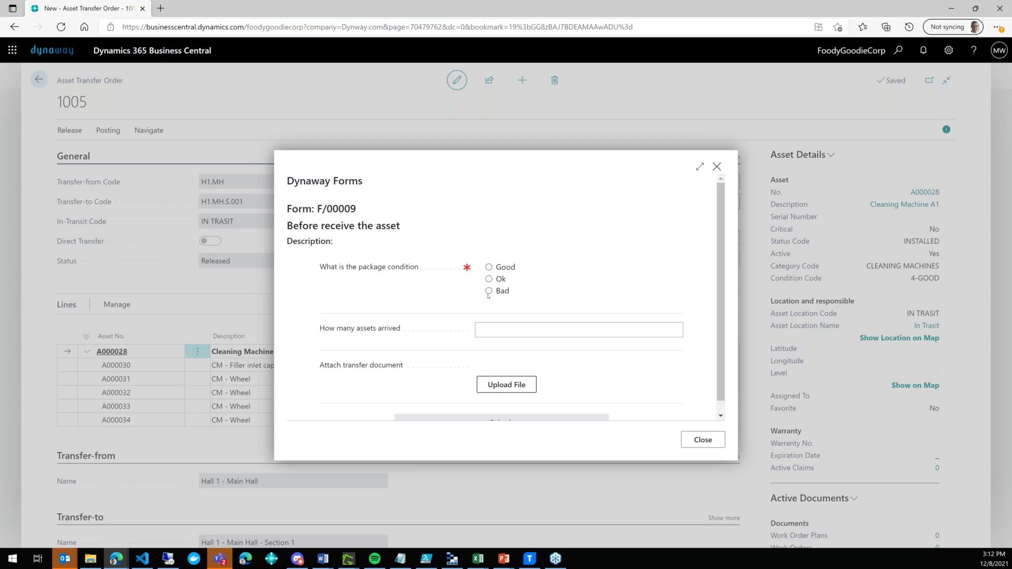
click(489, 267)
key(Tab)
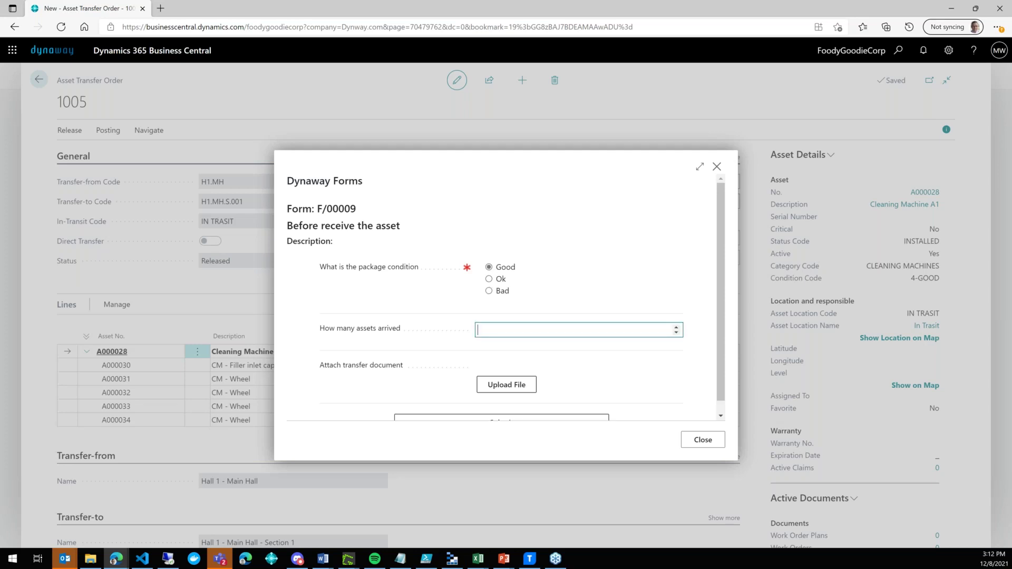
text(5)
click(544, 392)
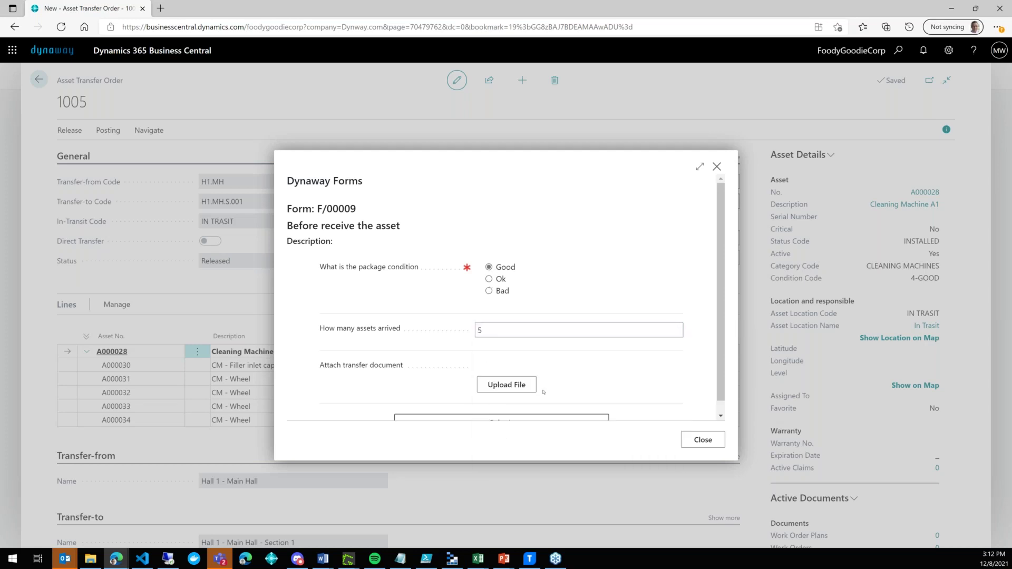
scroll(453, 416, down, 1)
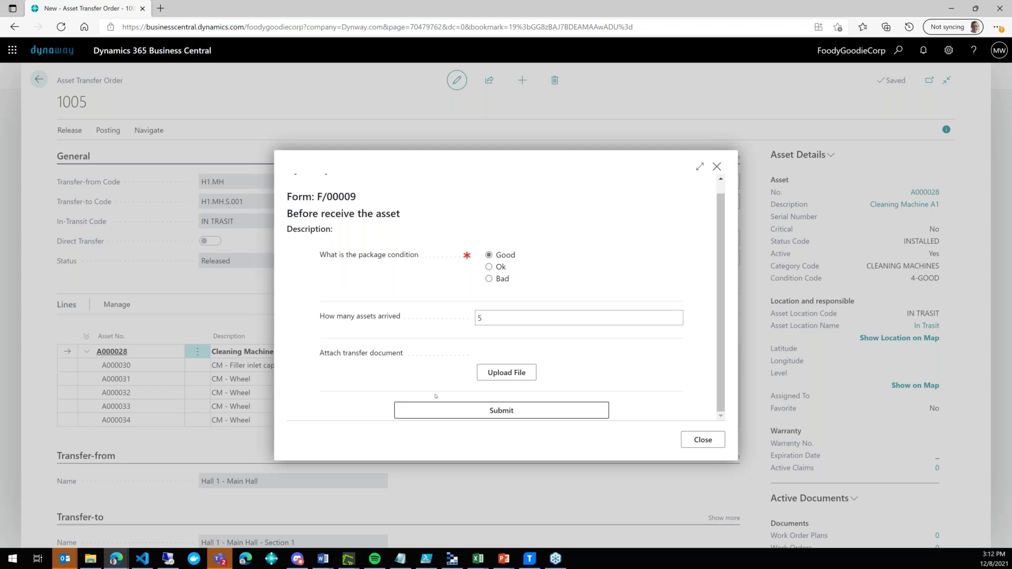
click(460, 412)
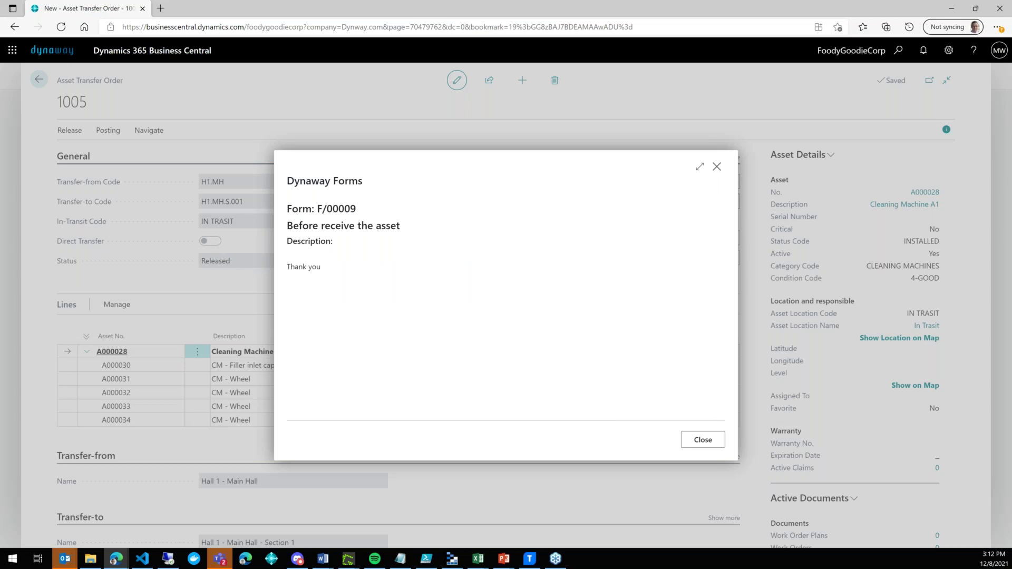
key(Escape)
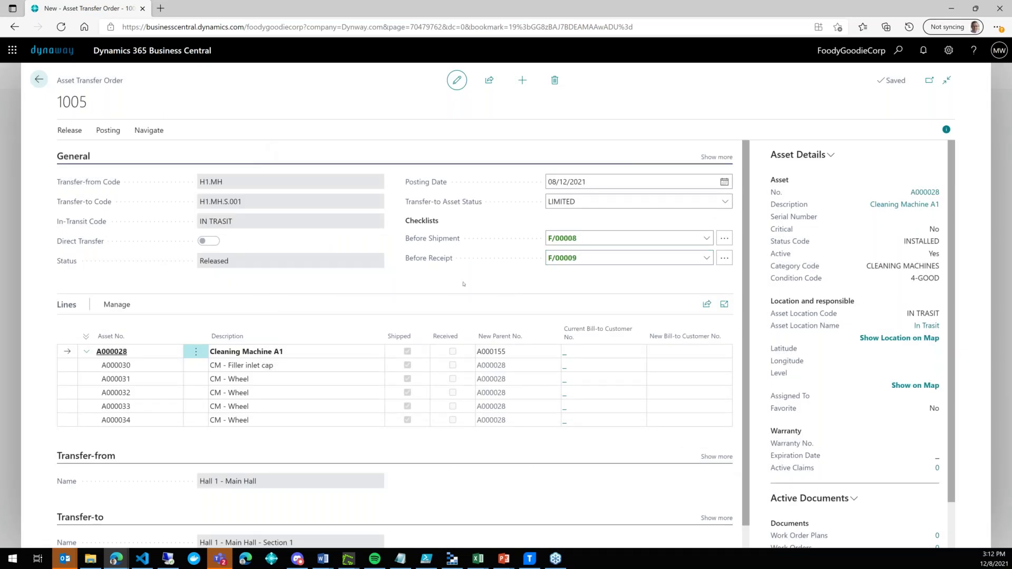
Post the shipped asset transfer order with the Receive option
click(93, 130)
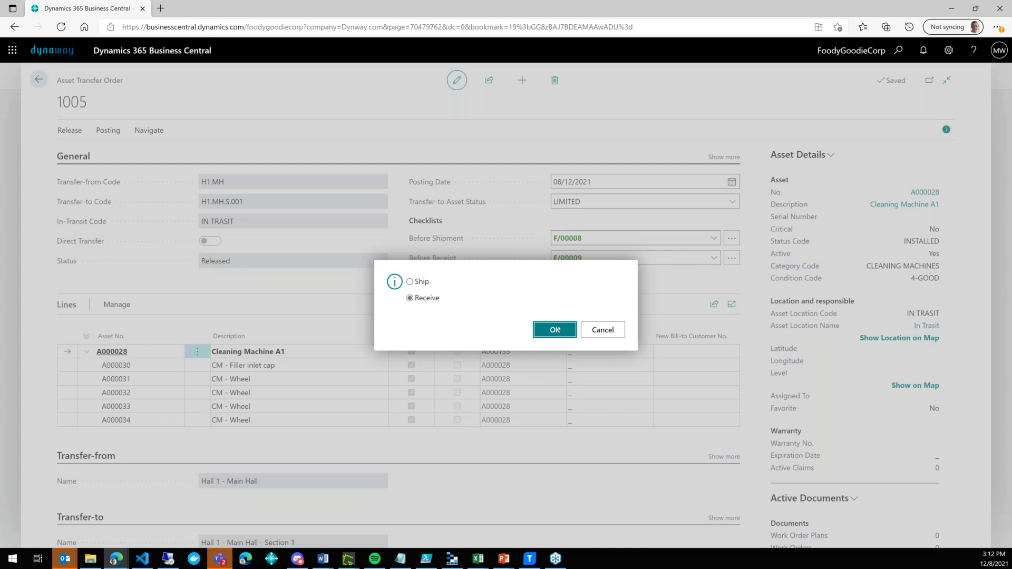
click(555, 330)
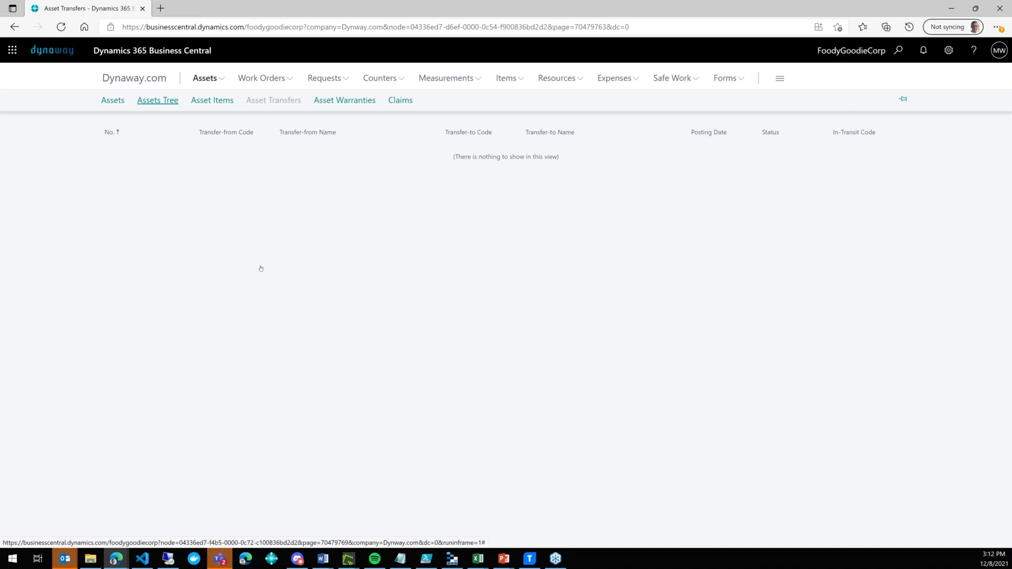
Check the assets tree for Cleaning Machine A1 and its child assets under parent A000155
click(175, 106)
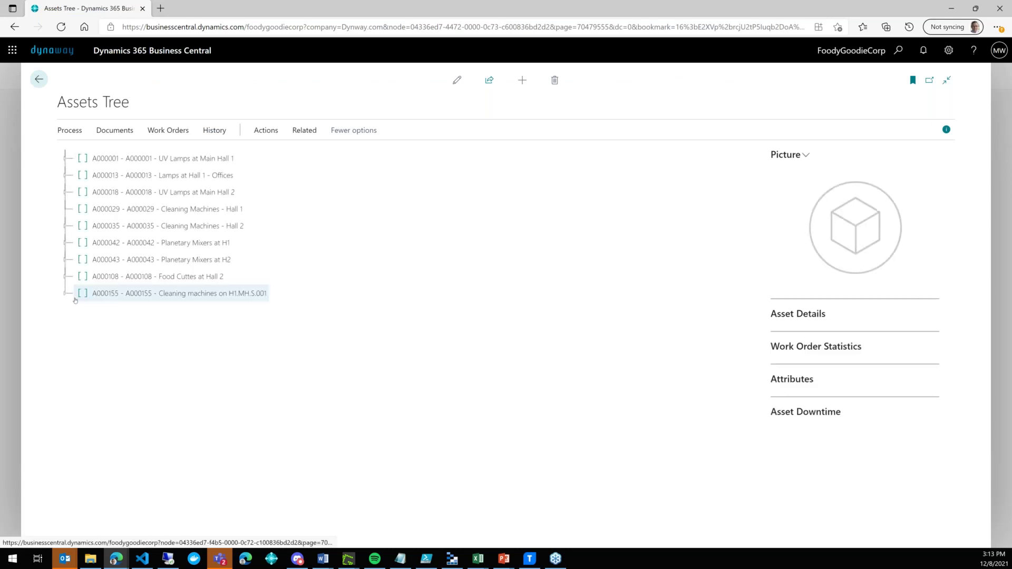
click(64, 293)
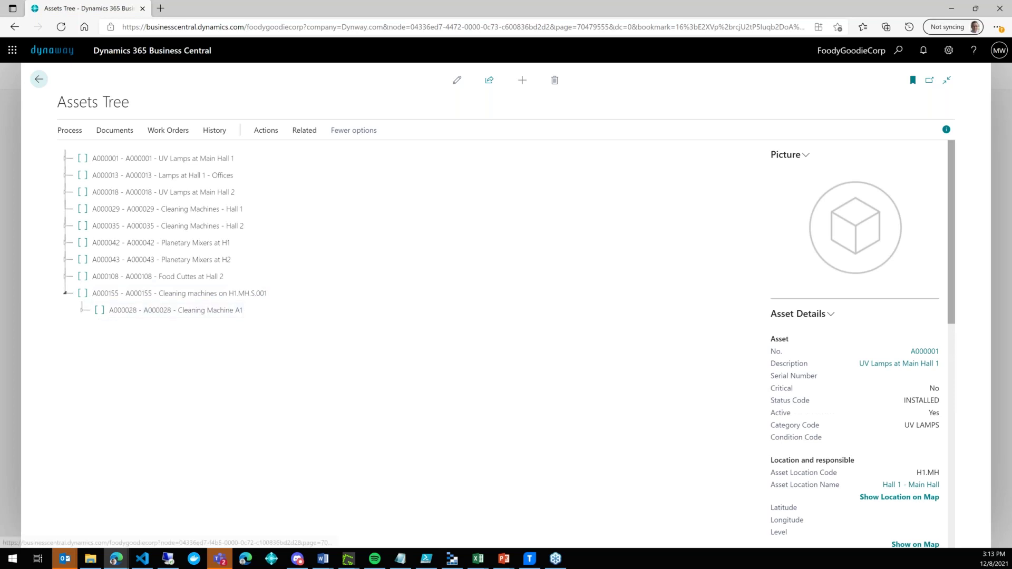
click(85, 313)
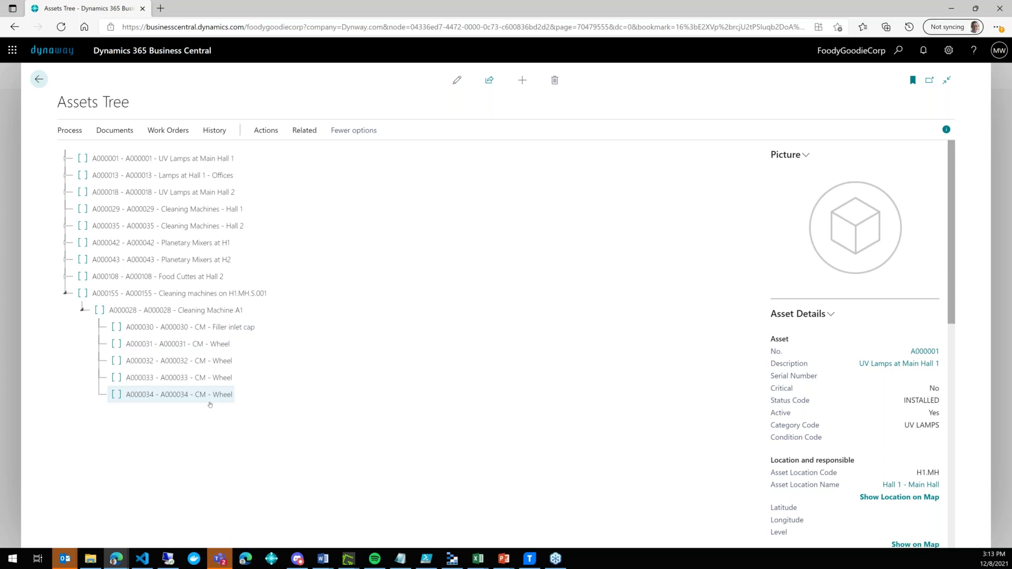
click(38, 79)
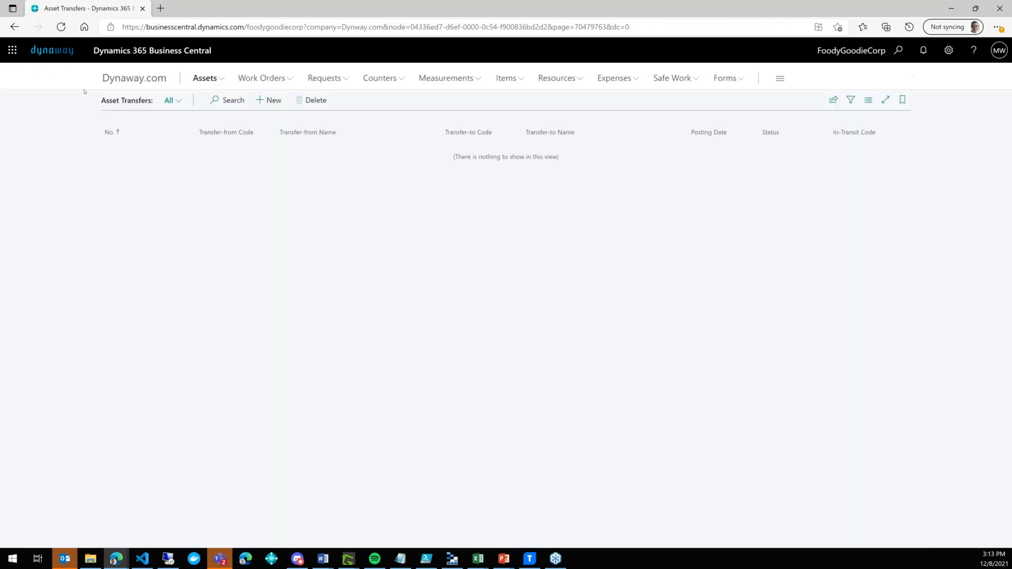
Review the asset transfer entries, the latest transfer receipt and the answers of its completed before-receipt checklist
click(134, 78)
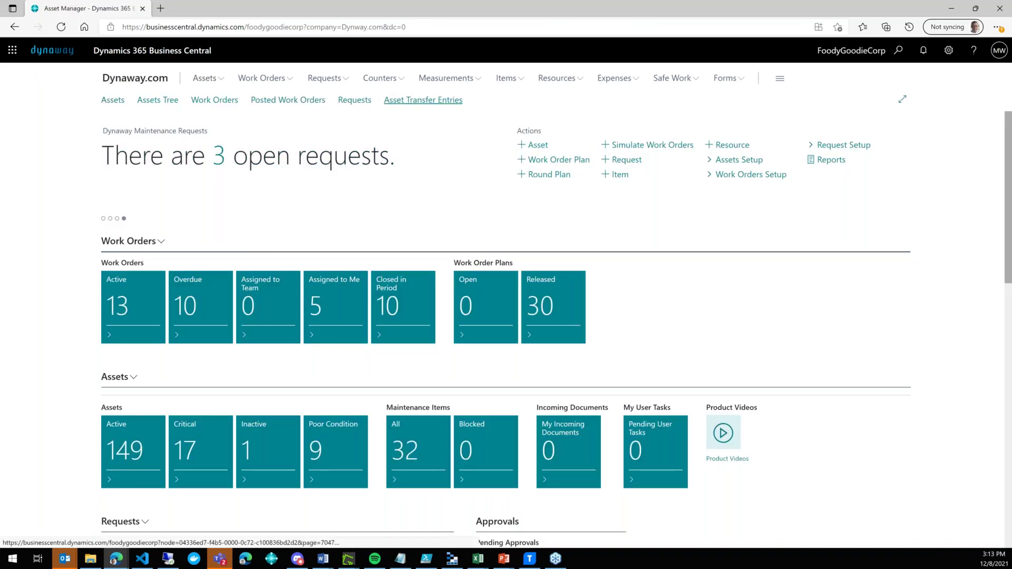
click(423, 100)
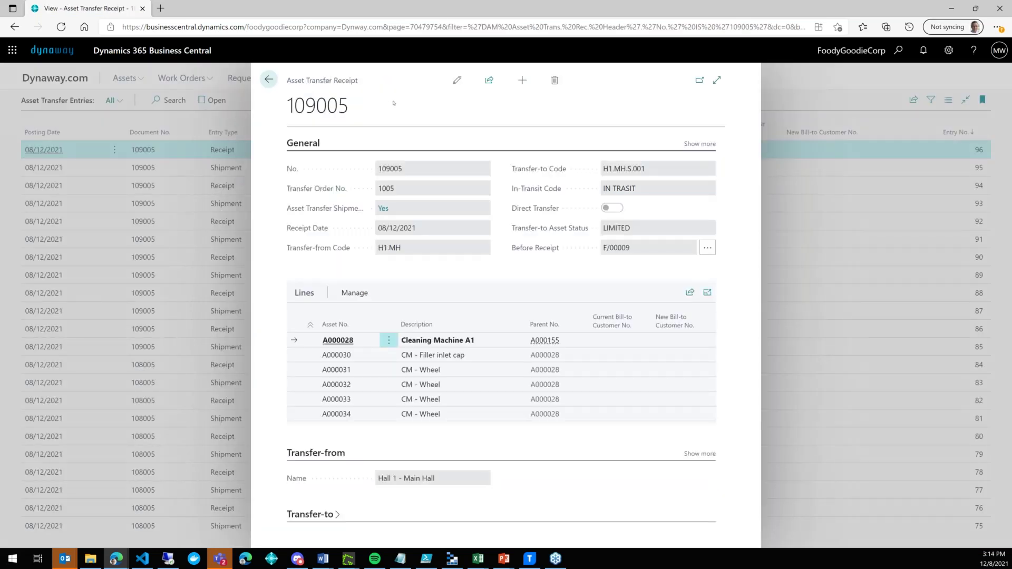
click(708, 248)
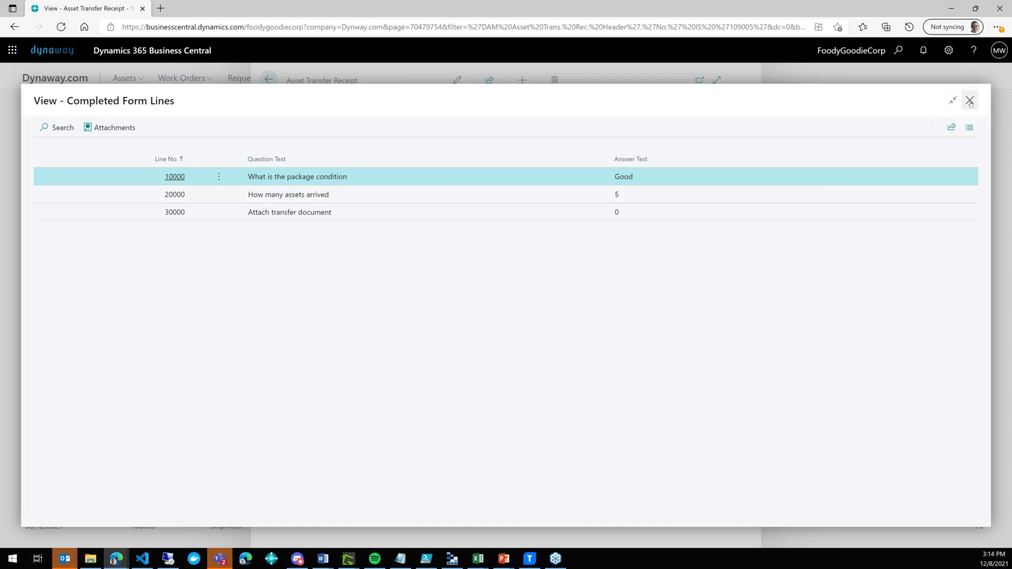
click(970, 101)
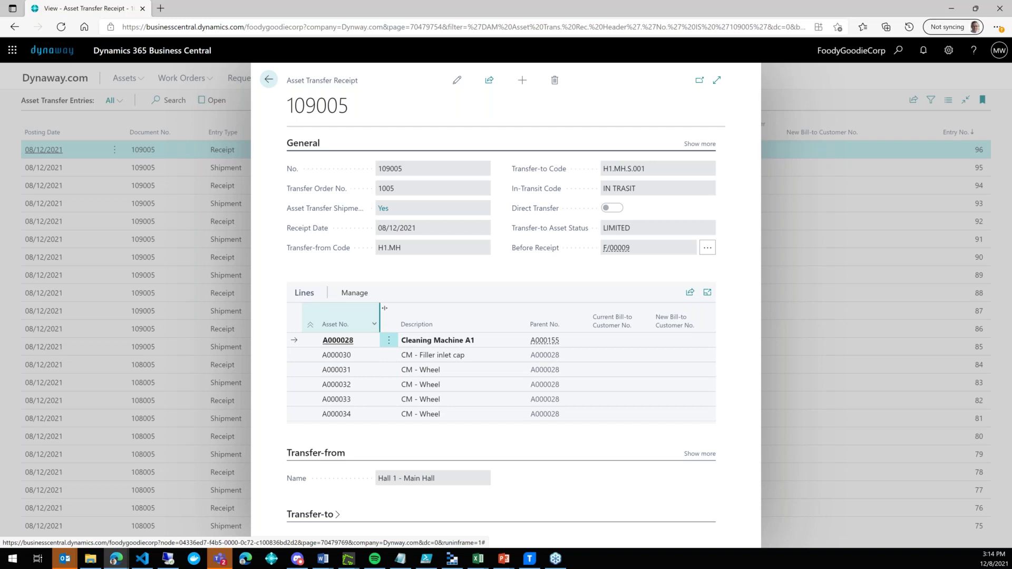
click(267, 78)
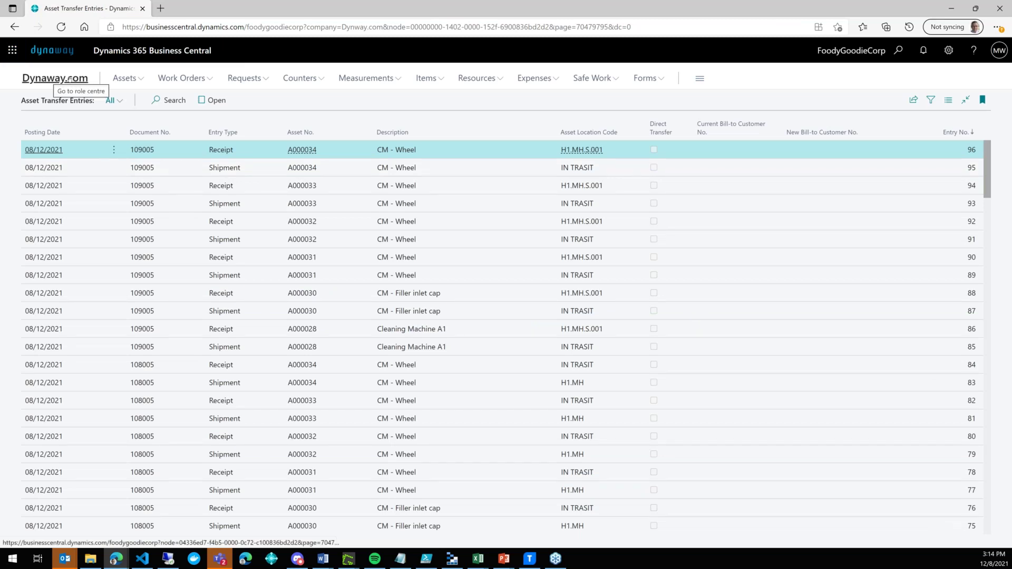
Create a new asset transfer order with transfer-from code H1.MH.S.001, Hall 1 - Main Hall - Section 1
click(125, 78)
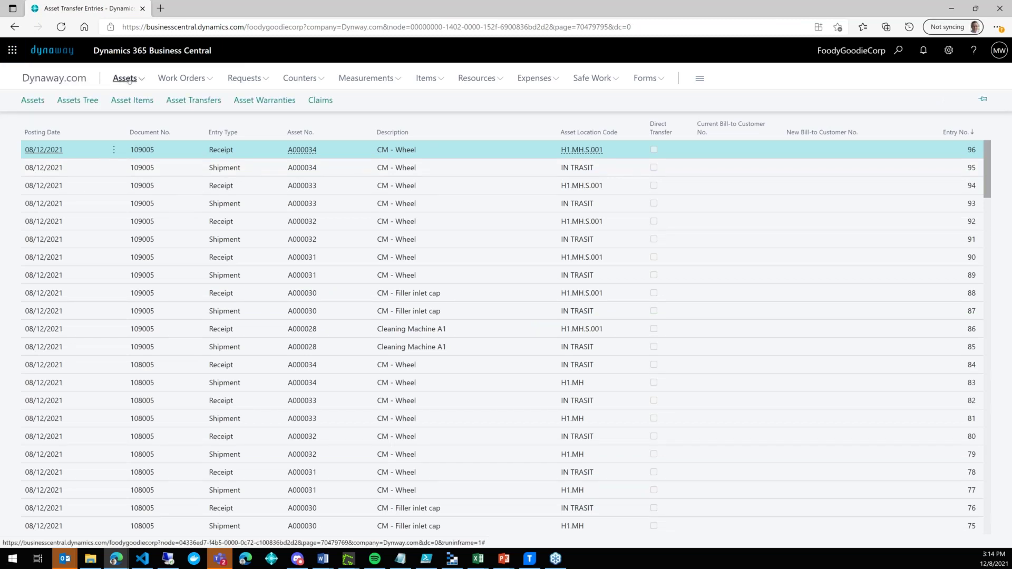
click(189, 101)
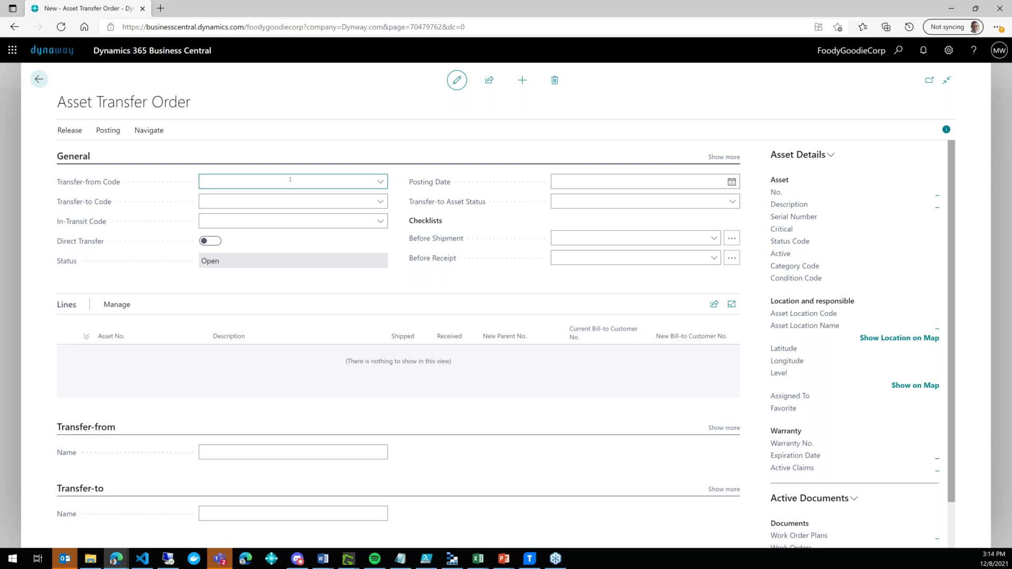
click(380, 182)
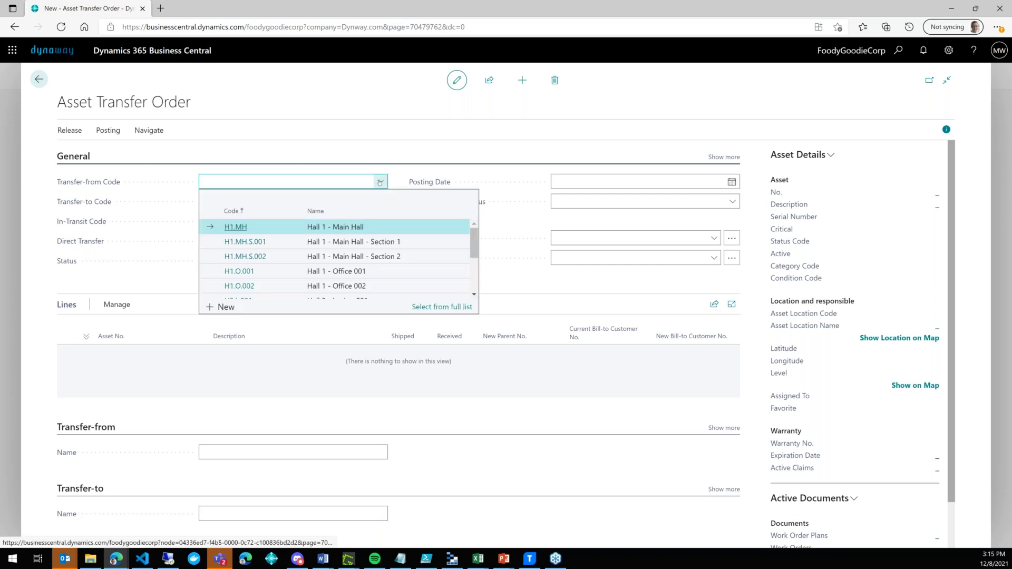
click(283, 243)
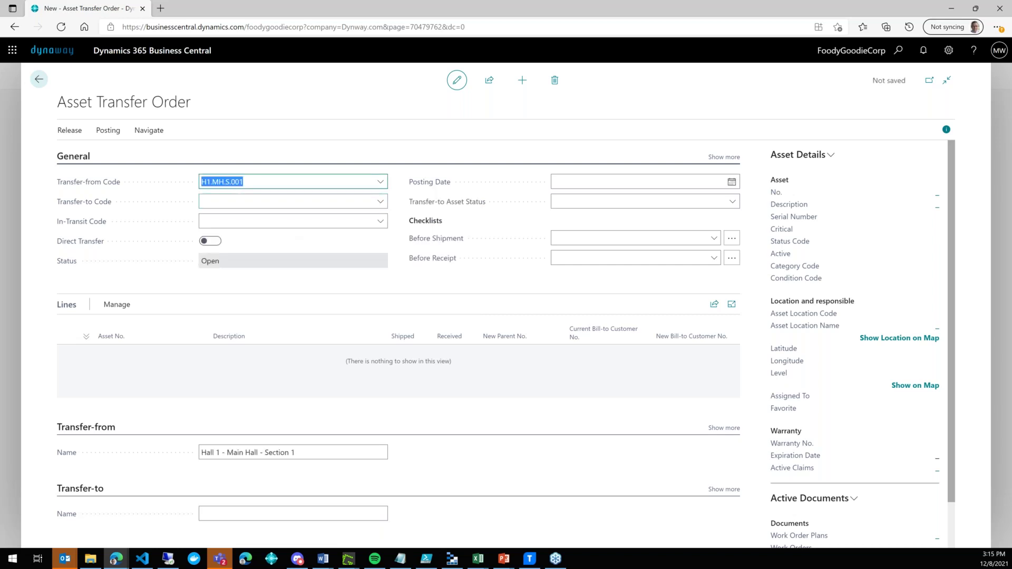
Set the order's transfer-to code to H1.MH, Hall 1 - Main Hall, and enable Direct Transfer
click(380, 202)
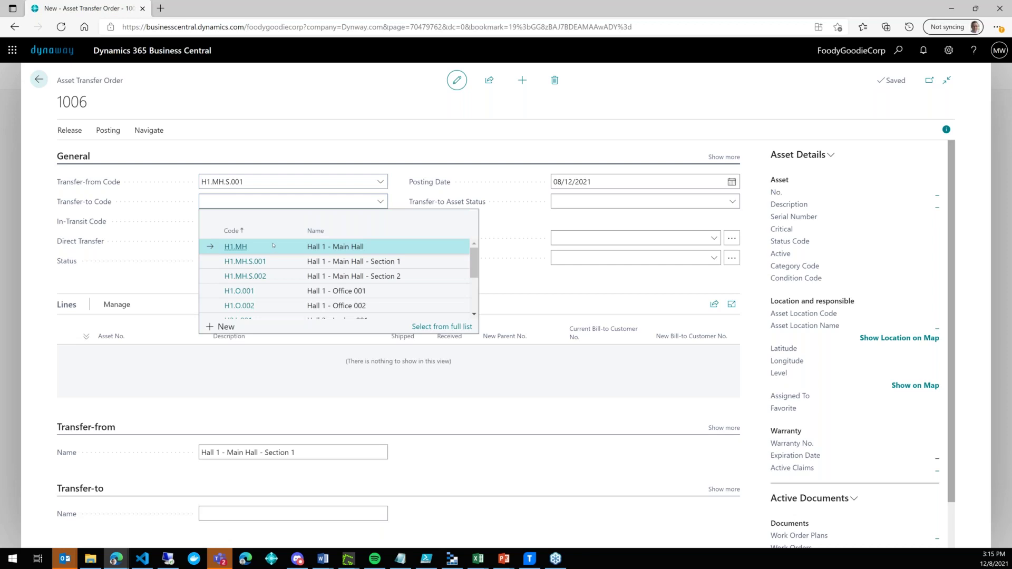
click(274, 246)
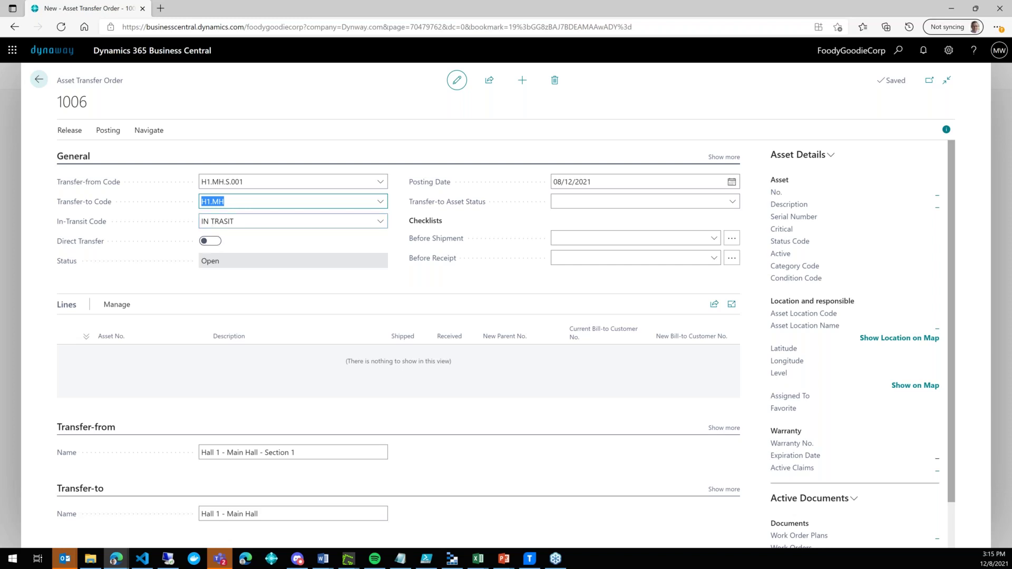
click(210, 242)
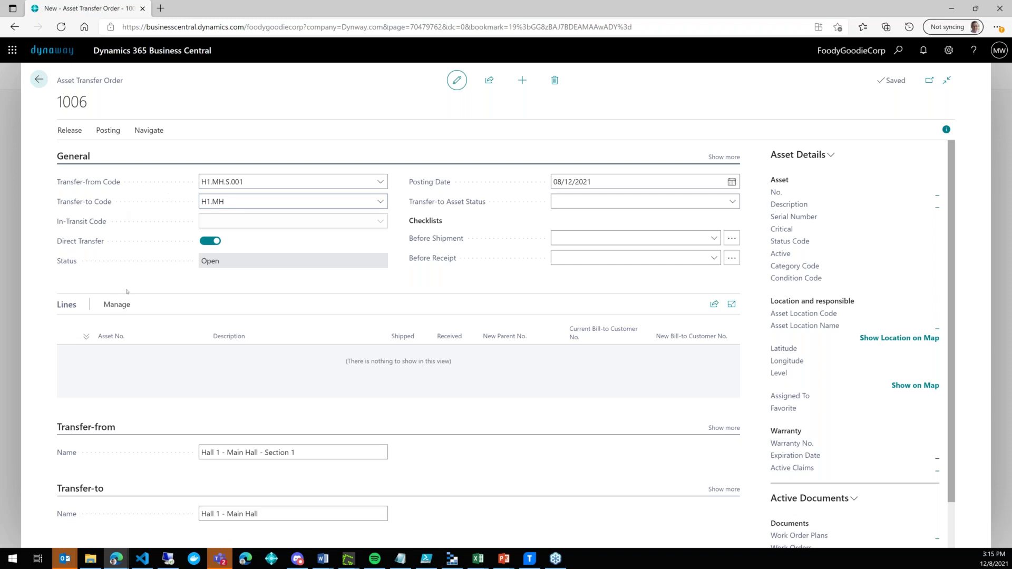
Add asset A000028, Cleaning Machine A1, with its child assets to the transfer order lines
click(117, 304)
click(92, 326)
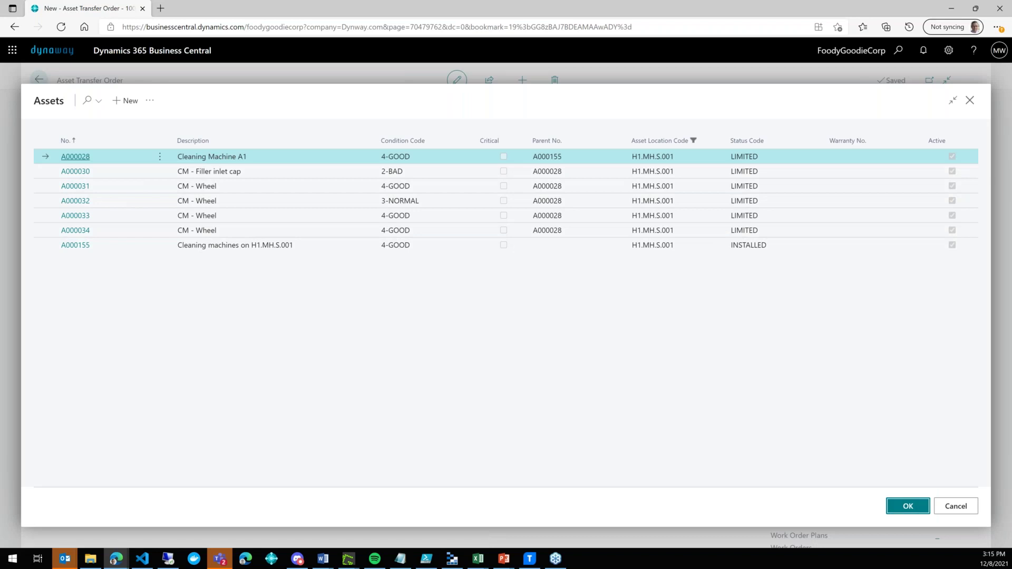
key(Return)
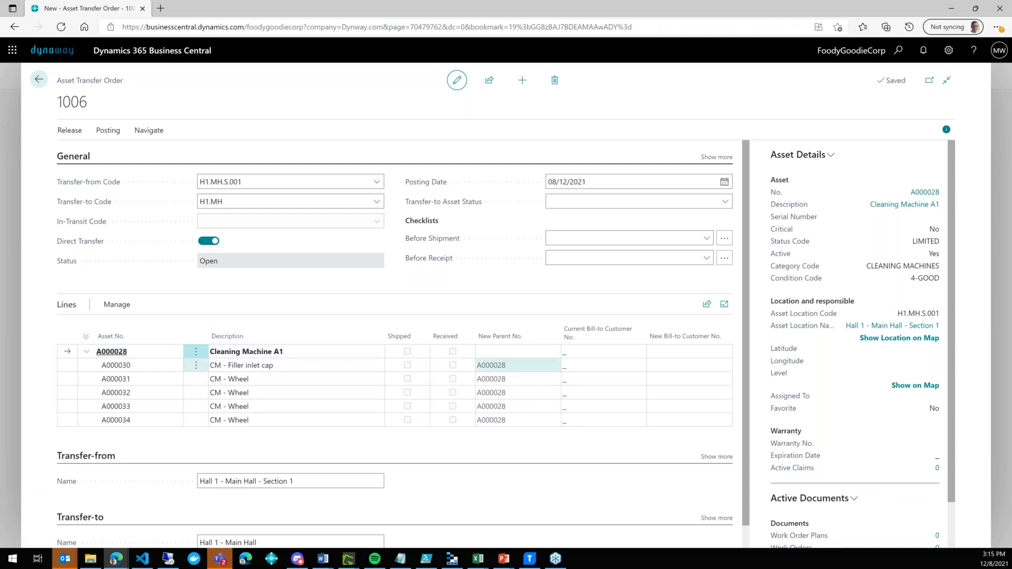
Set the new parent of Cleaning Machine A1 to A000029, Cleaning Machines - Hall 1, and post the transfer order
click(556, 352)
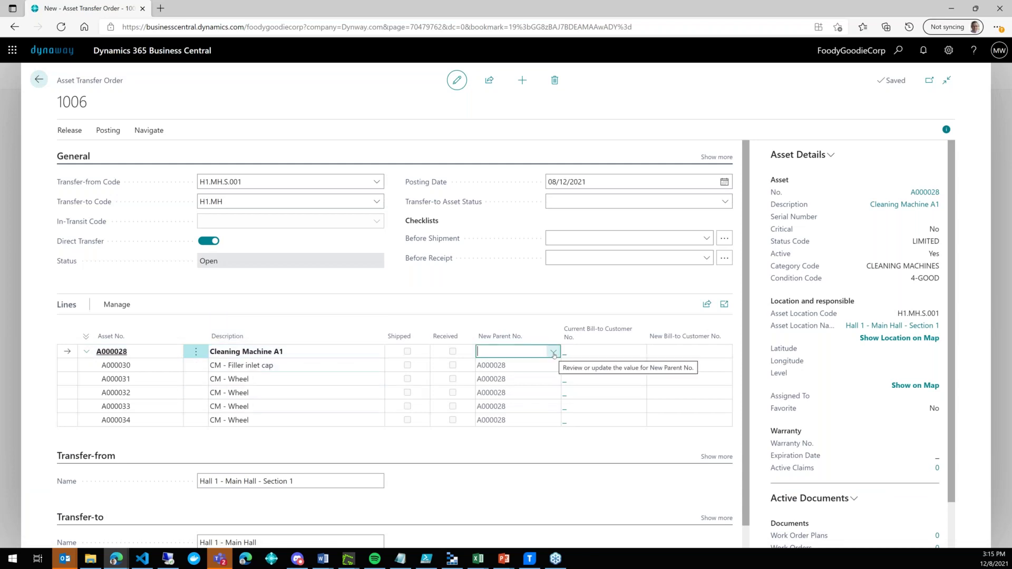
click(553, 352)
scroll(514, 423, down, 3)
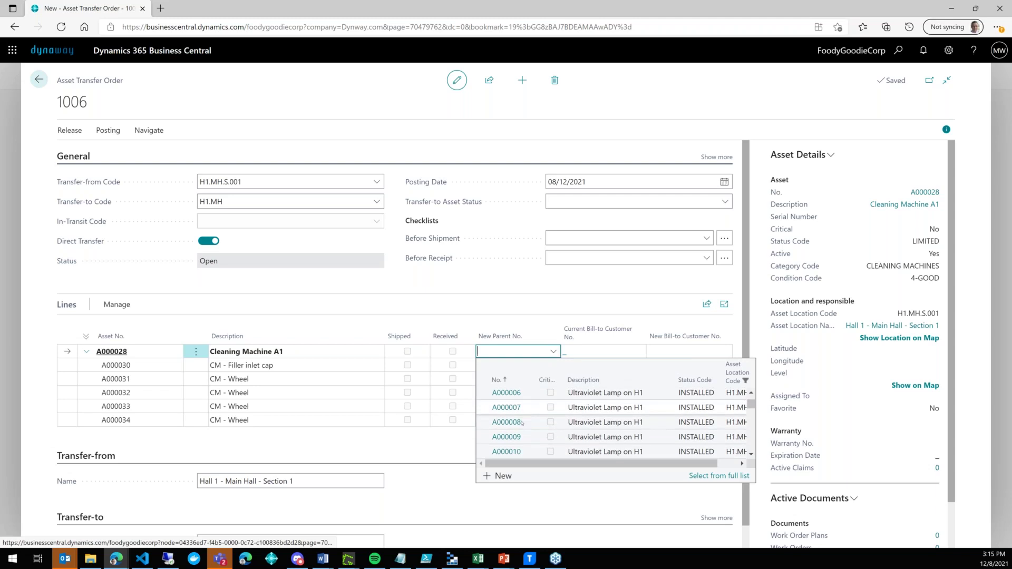
scroll(519, 427, down, 4)
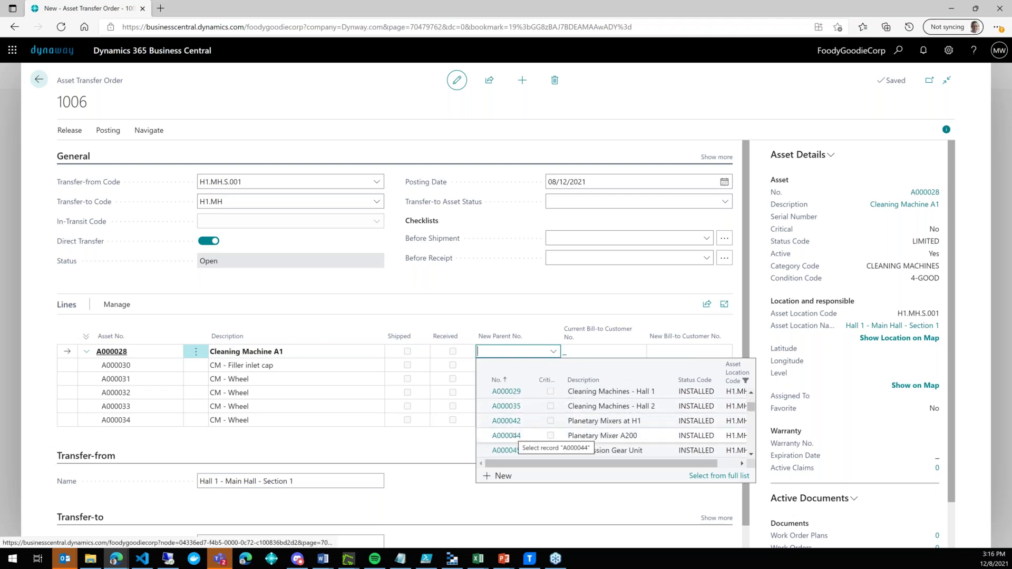
scroll(514, 435, down, 1)
scroll(532, 416, up, 5)
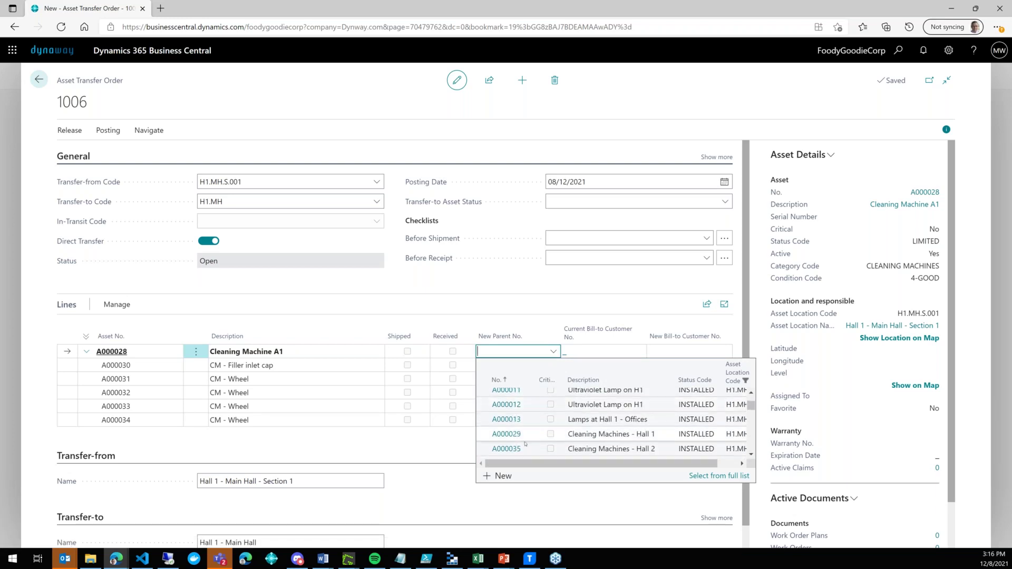
click(524, 435)
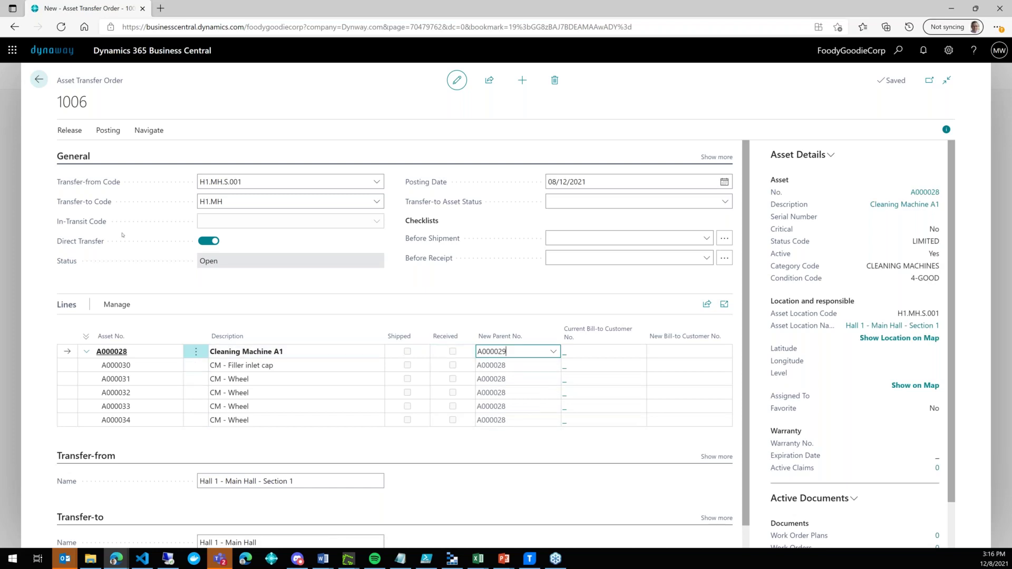
click(104, 131)
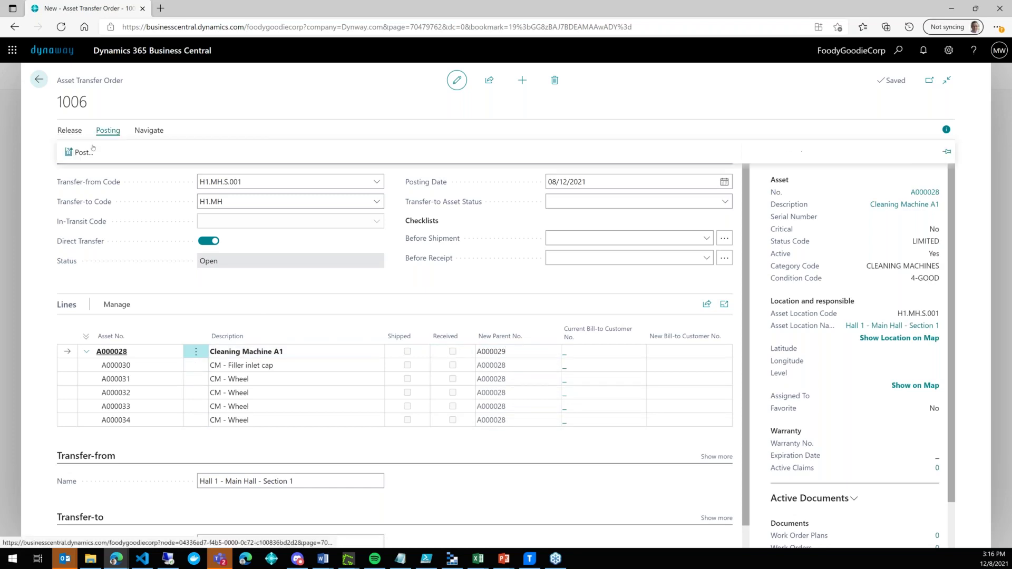
click(82, 152)
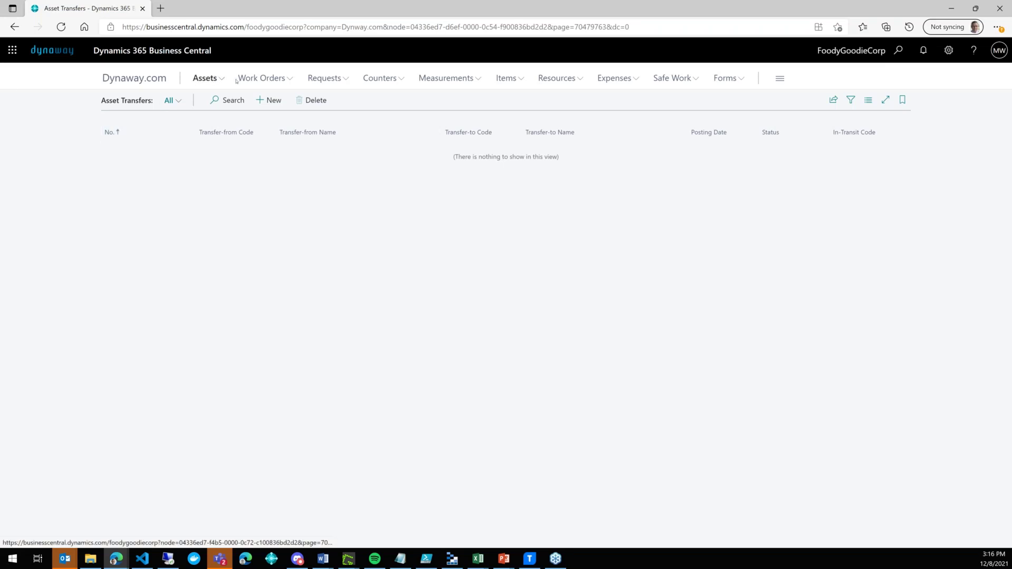
Check the assets tree for Cleaning Machine A1 and its child assets under parent A000029, Cleaning Machines - Hall 1
click(211, 78)
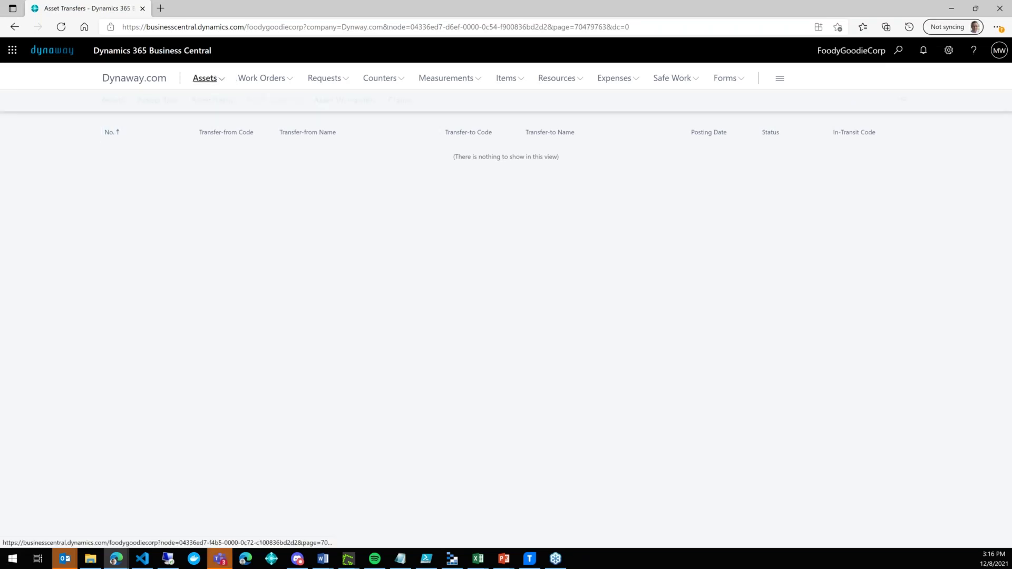
click(162, 102)
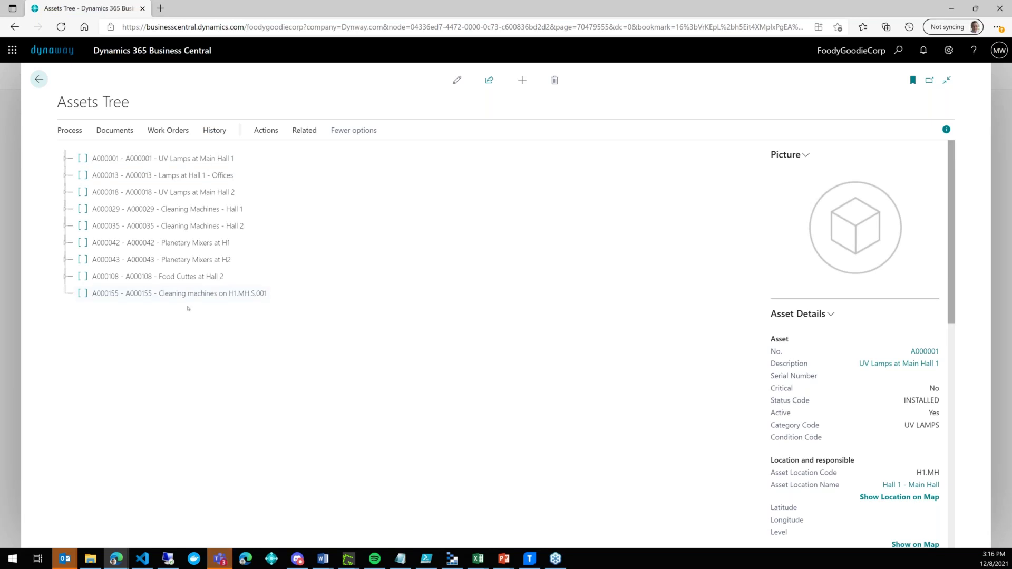
click(63, 213)
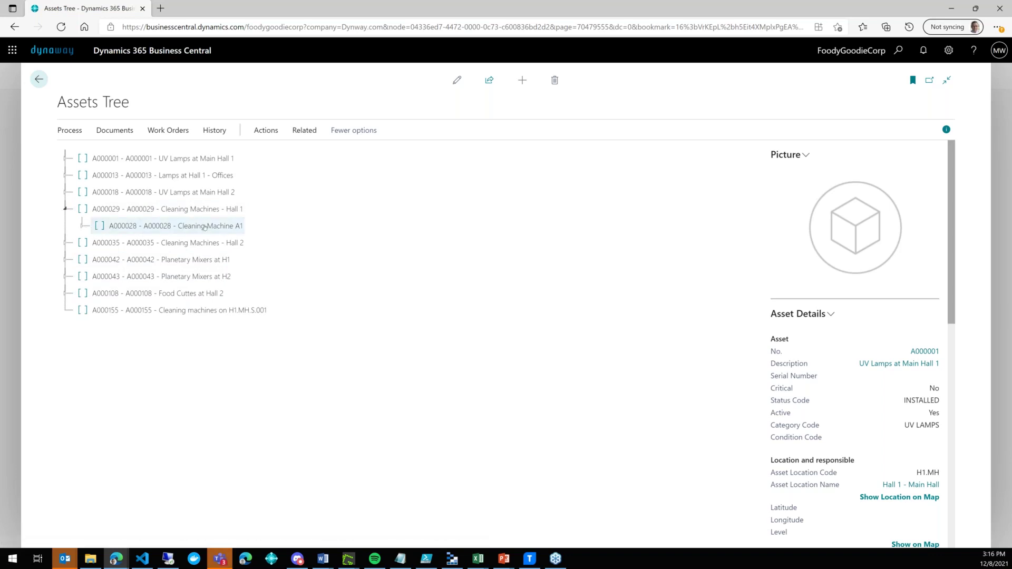
click(83, 226)
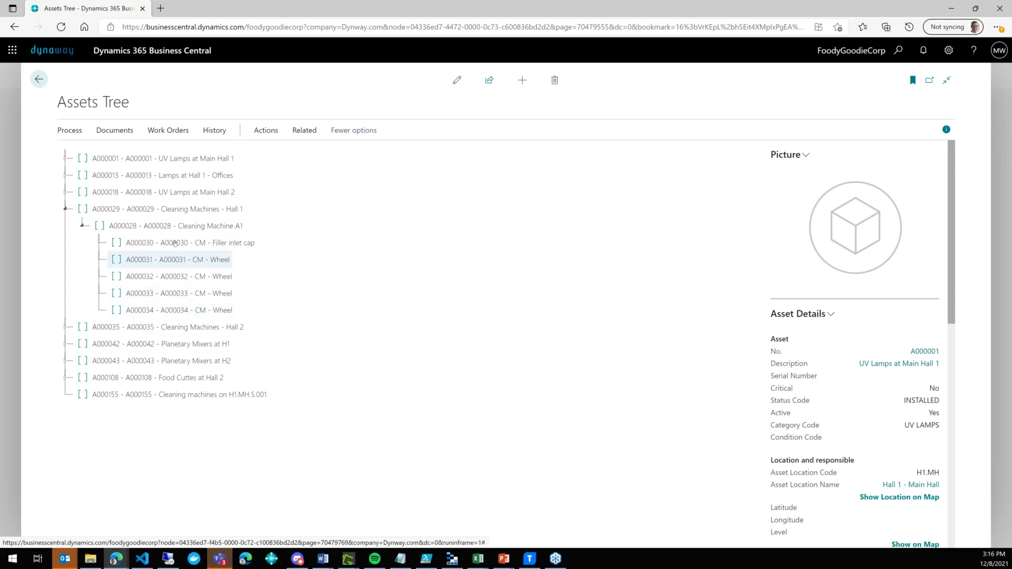
click(38, 79)
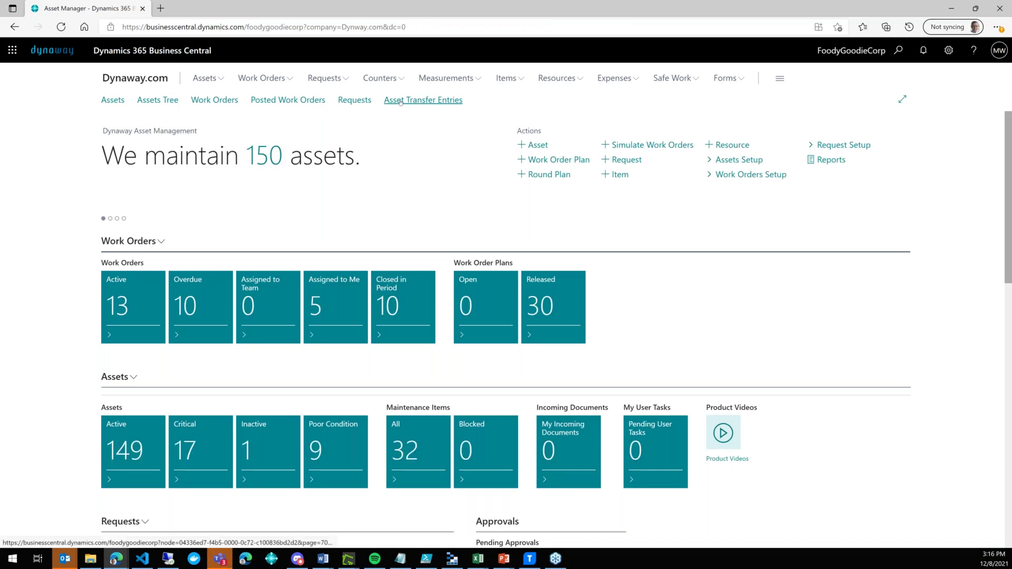
Review the asset transfer entries of the direct transfer and the shipment document behind the A000033 shipment entry
click(385, 98)
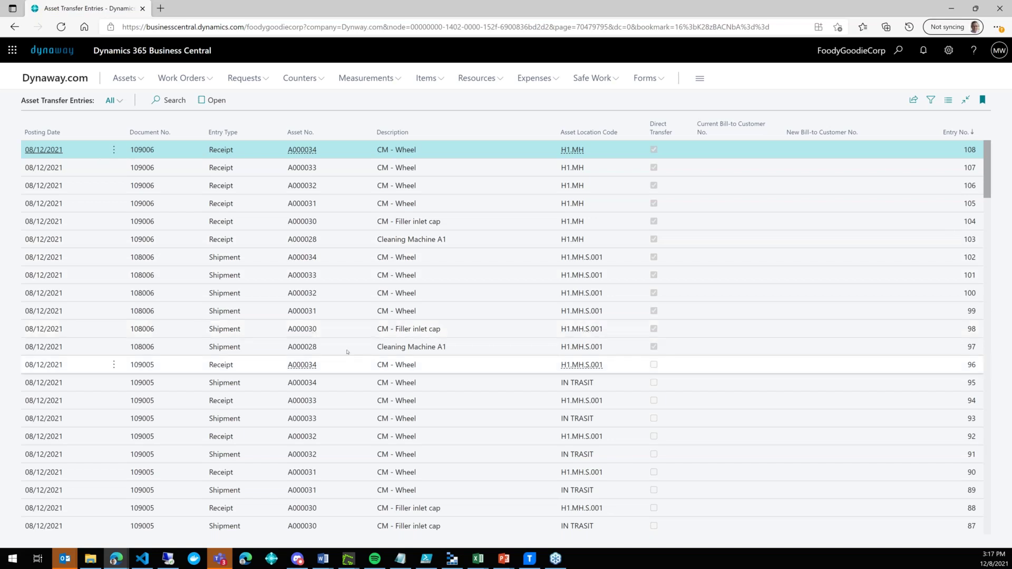
scroll(384, 315, down, 5)
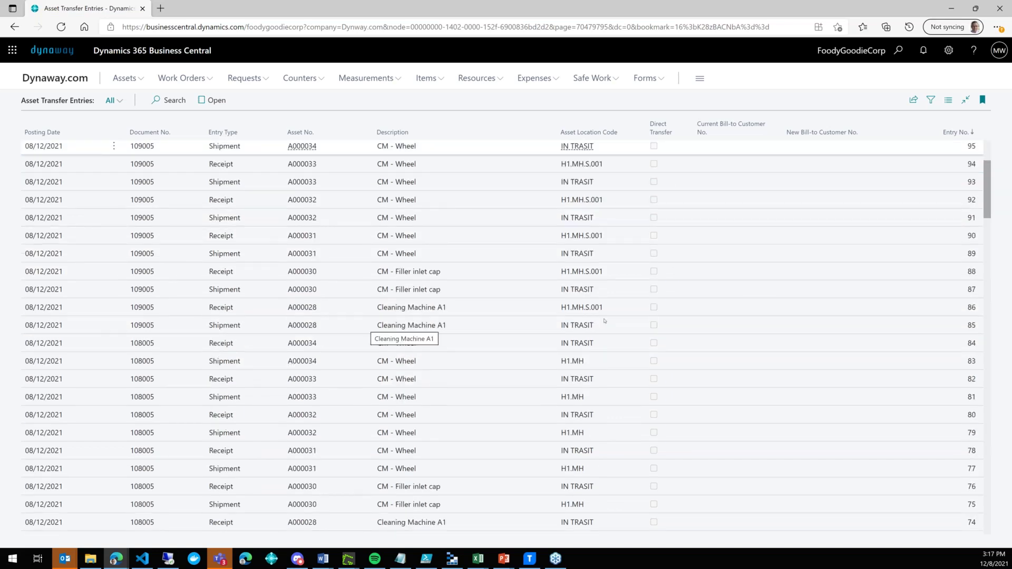
scroll(584, 336, up, 5)
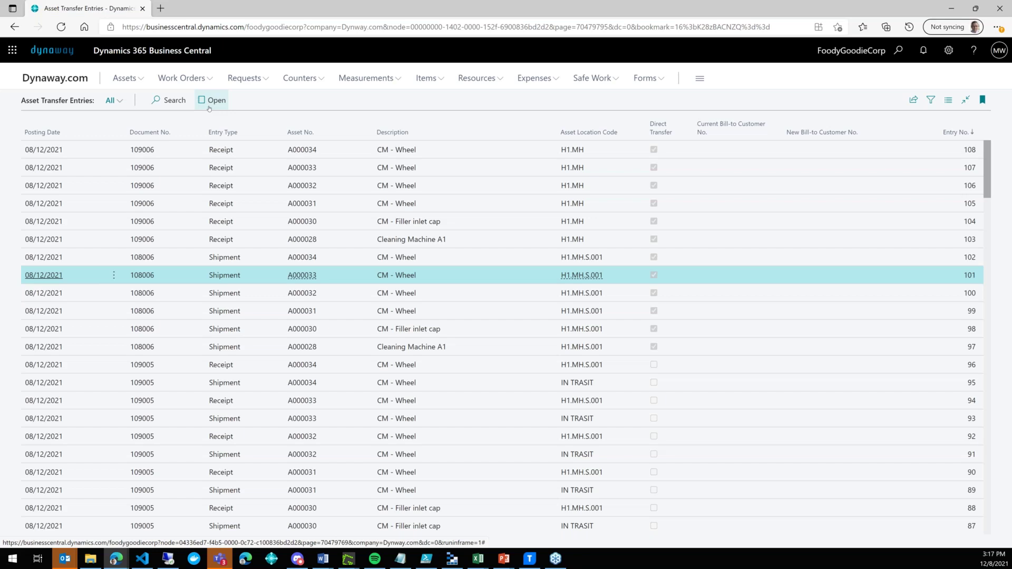
click(209, 107)
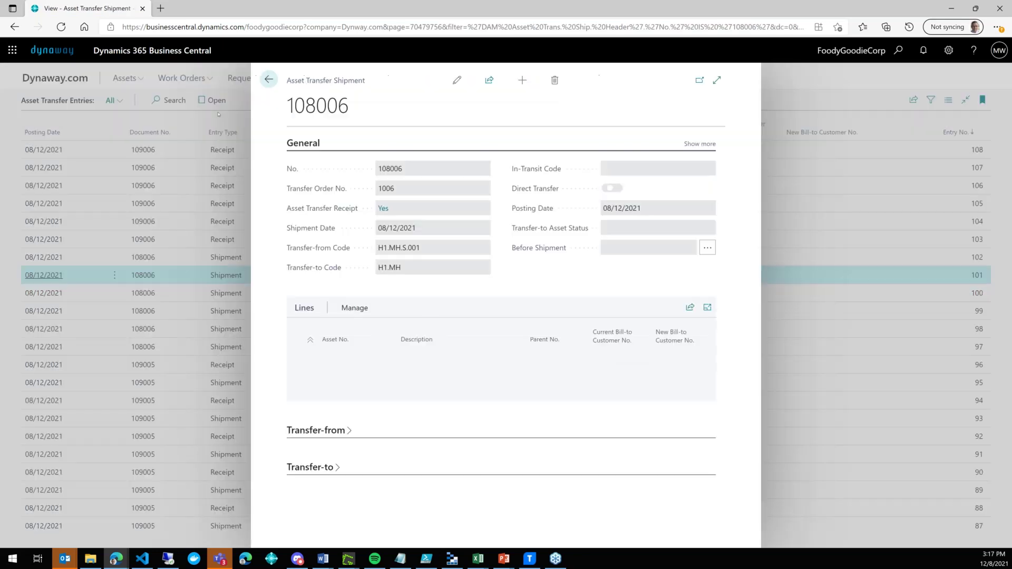
drag(292, 80, 365, 80)
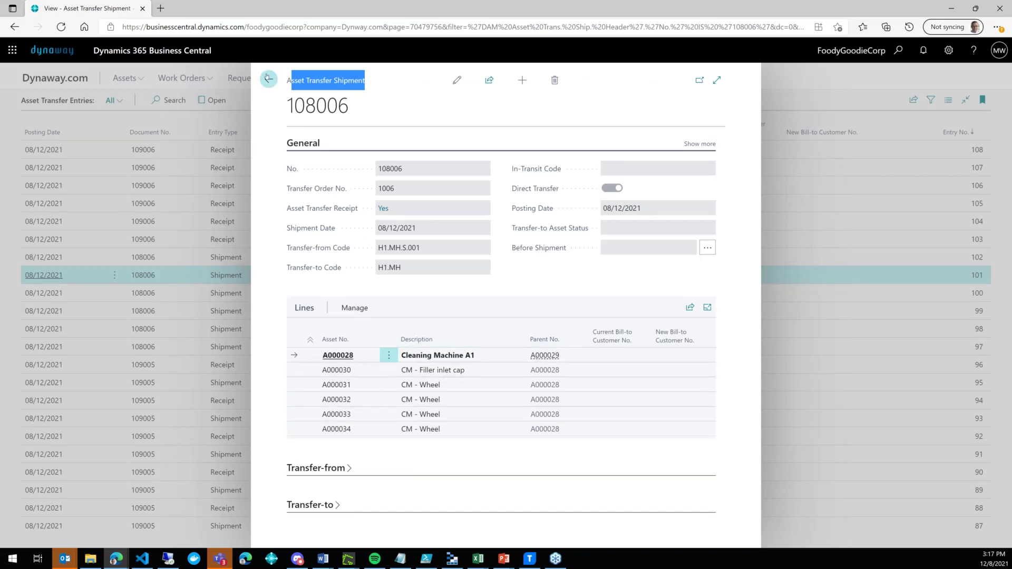
click(268, 78)
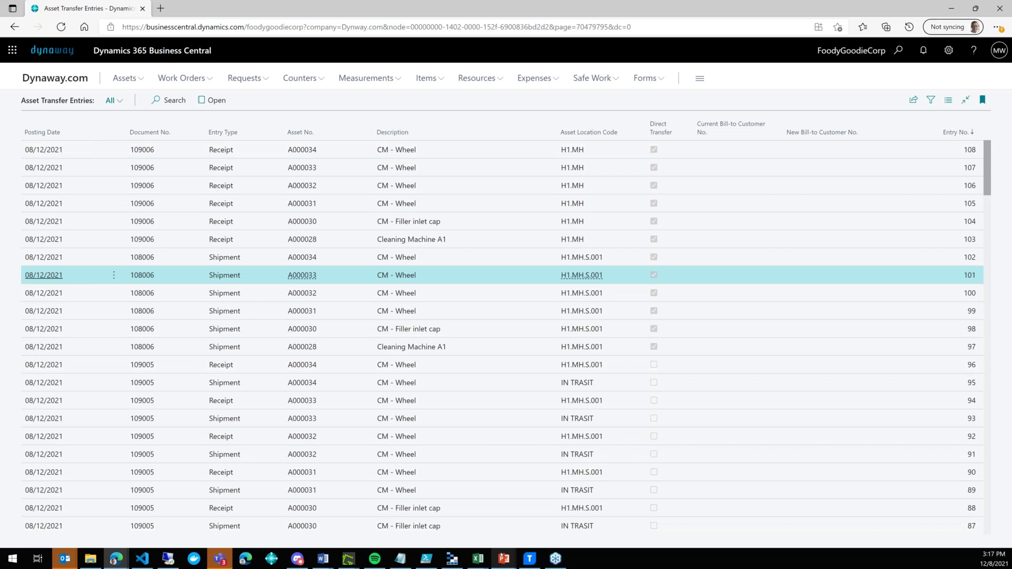
Switch to the PowerPoint slide show and present the What's next slide and the closing Dynaway slide
click(503, 558)
click(530, 508)
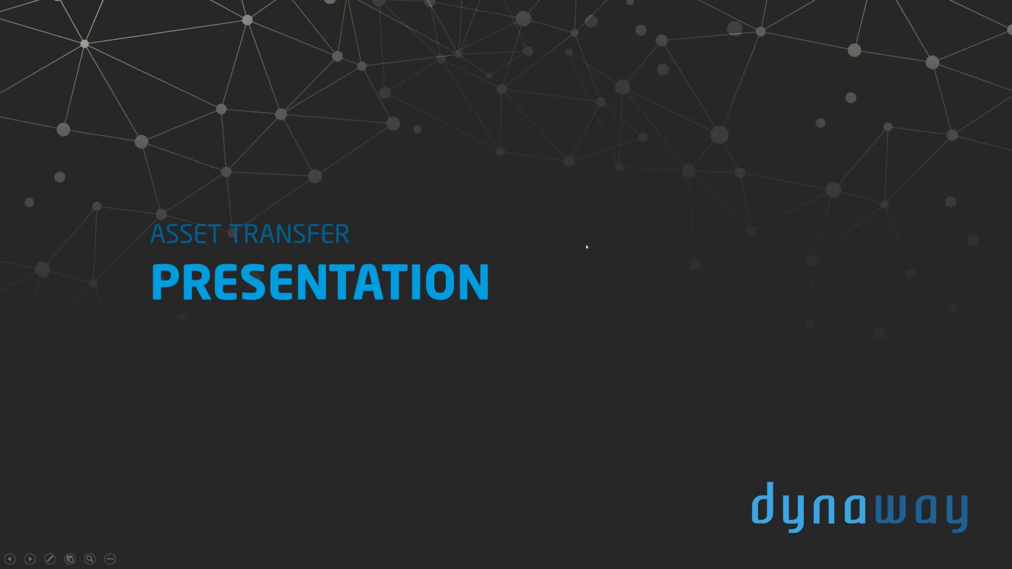
key(End)
key(Left)
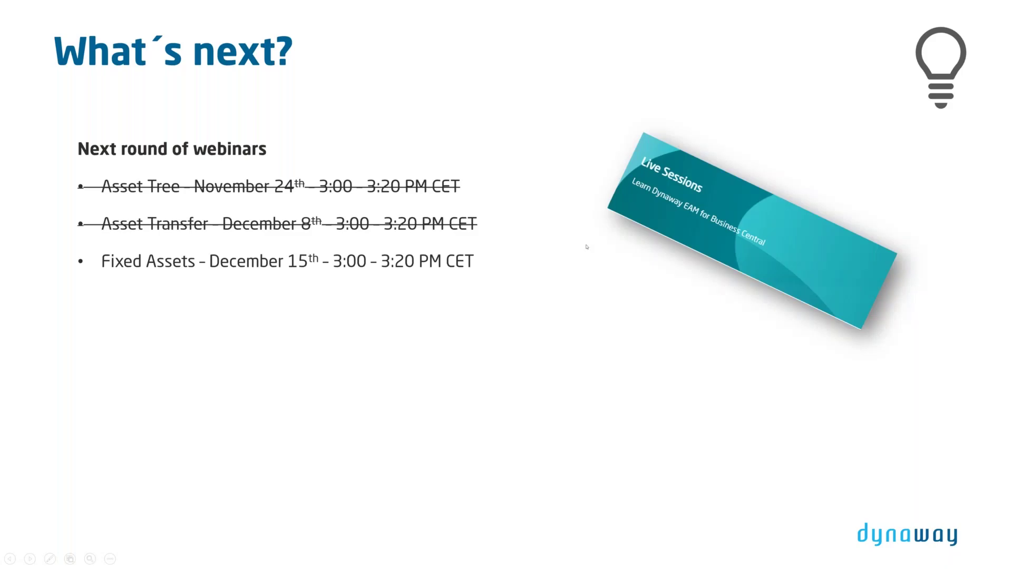
key(Right)
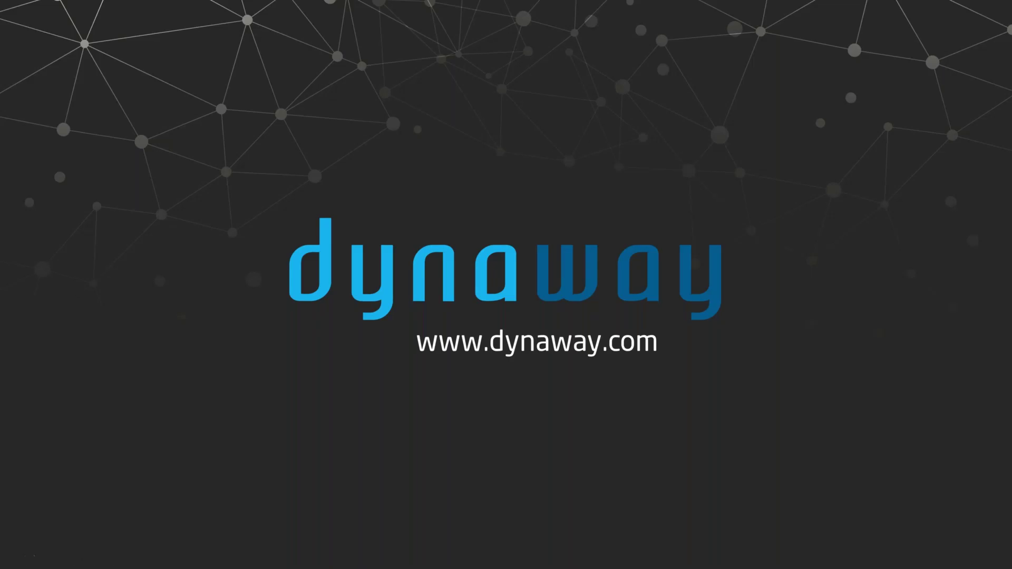